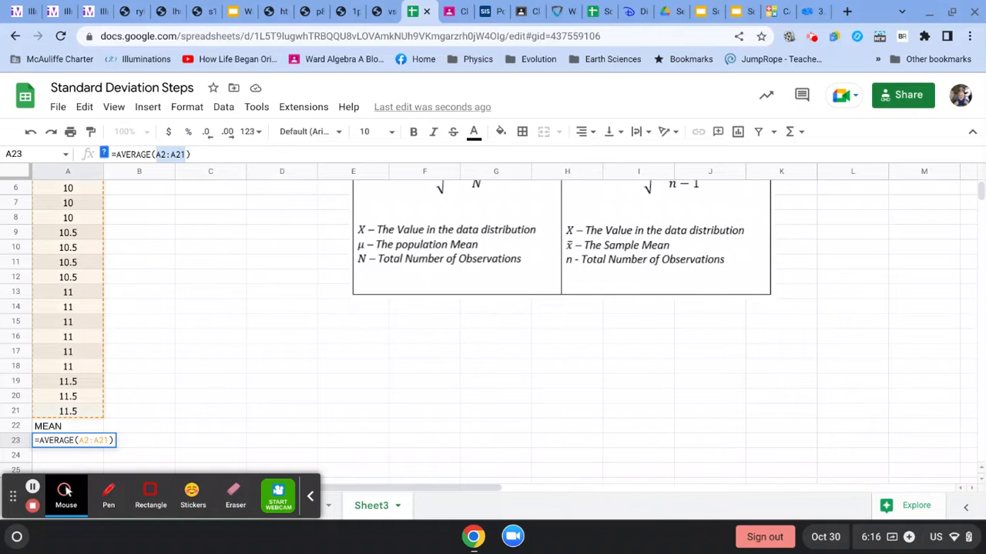
- Commit the mean formula =AVERAGE(A2:A21) in cell A23
key("Return")
key("Up")
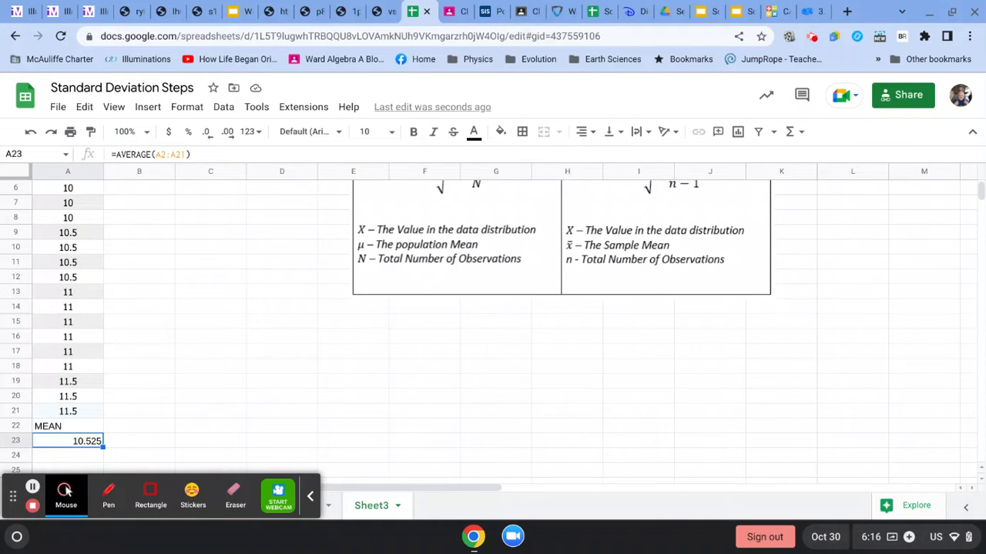
- Enter the first deviation formula =A2-A23 in cell B2 under Deviations
key("Right")
key("Up")
key("Up")
key("Up")
key("Up")
key("Up")
key("Up")
key("Up")
key("Up")
key("Up")
key("Up")
key("Up")
key("Up")
key("Up")
key("Up")
key("Up")
key("Up")
key("Up")
key("Up")
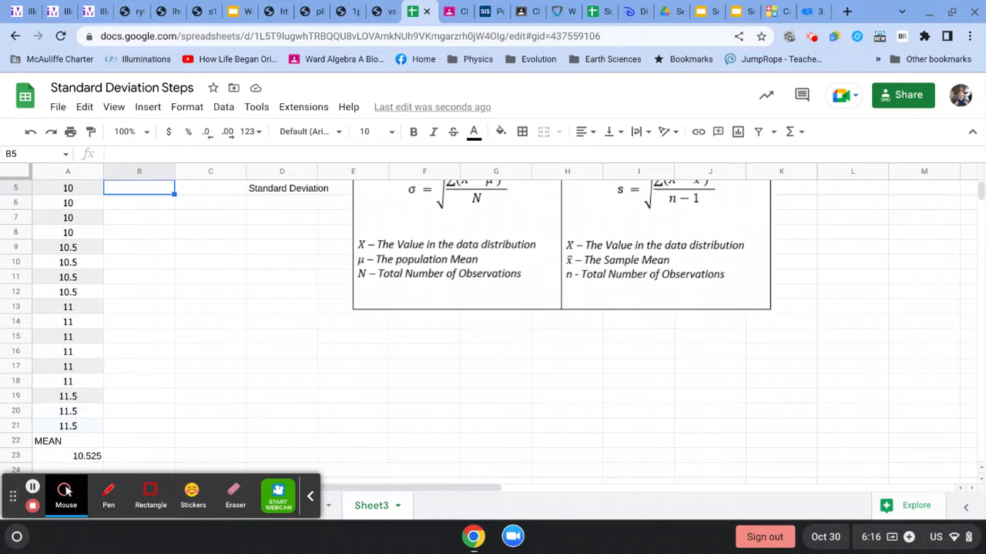
key("Up")
key("Up")
key("Up")
key("Up")
key("Down")
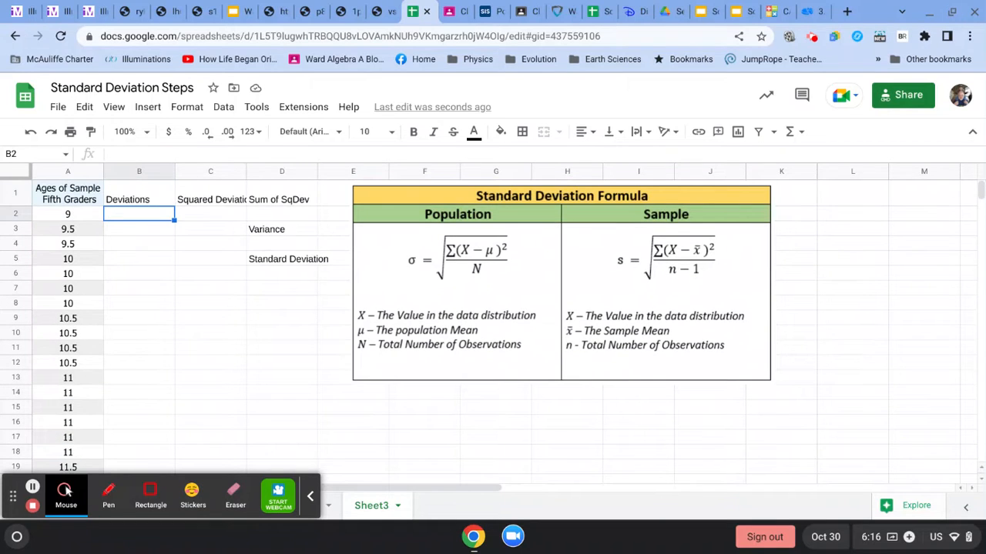
key("Left")
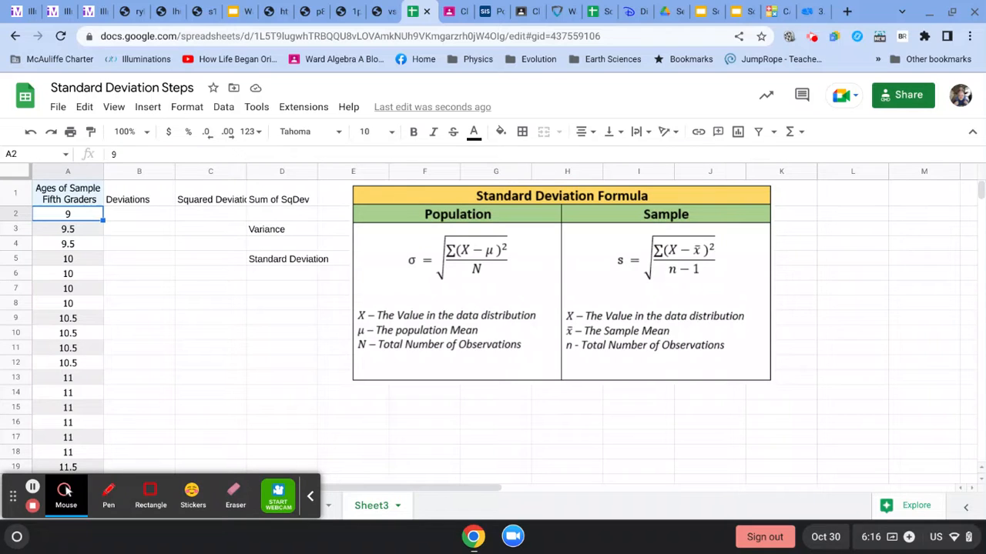
key("Right")
type("=")
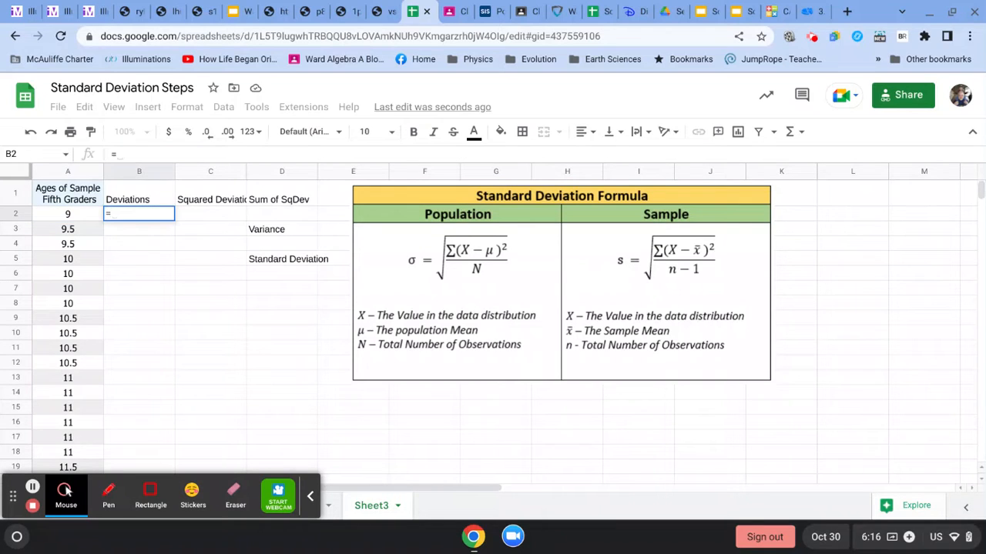
key("Left")
type("-")
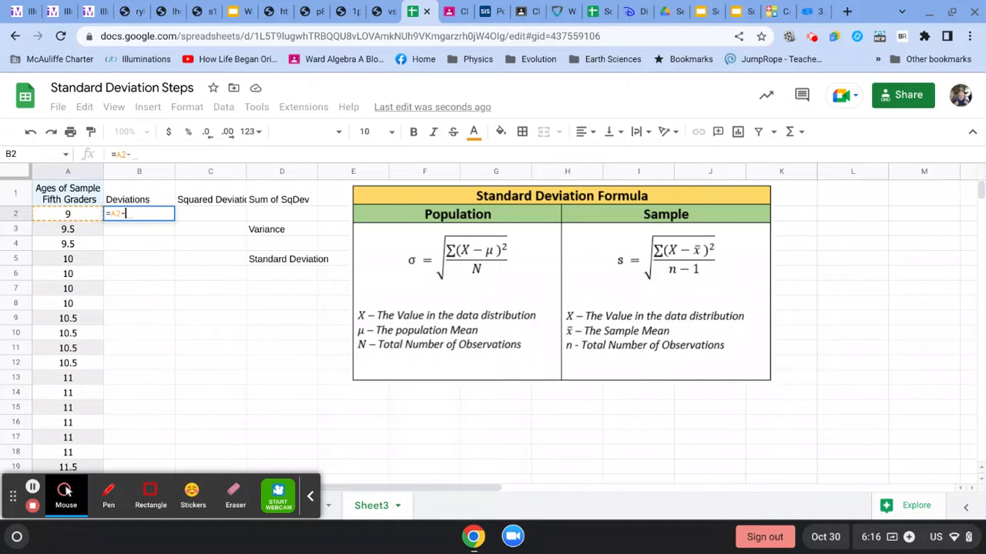
type("a23")
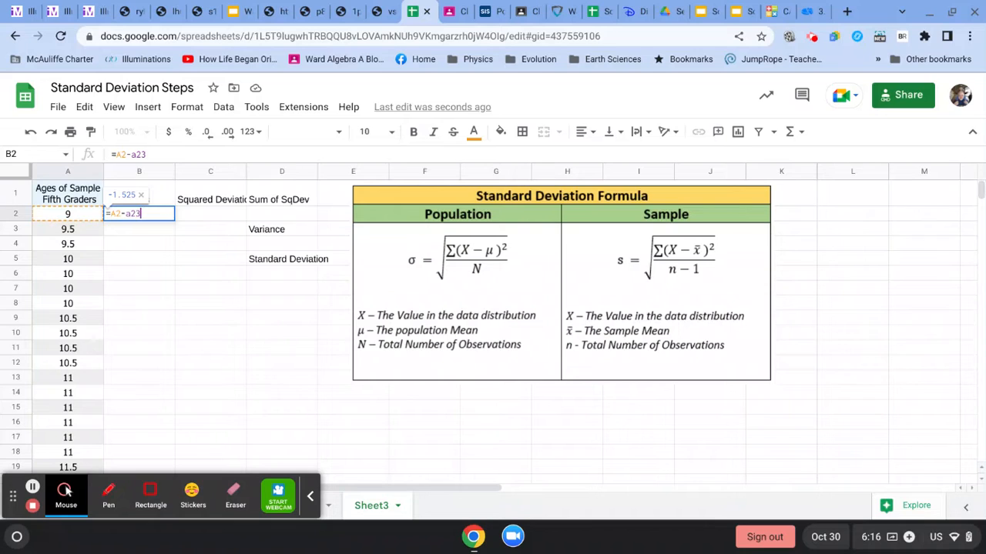
key("Return")
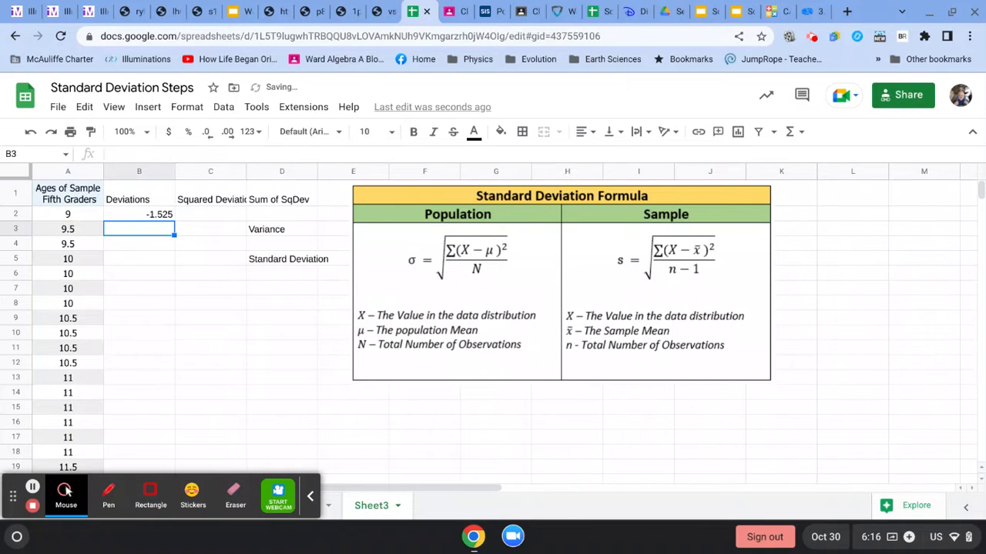
- Make the mean reference in B2 absolute so the formula reads =A2-$A$23
key("Up")
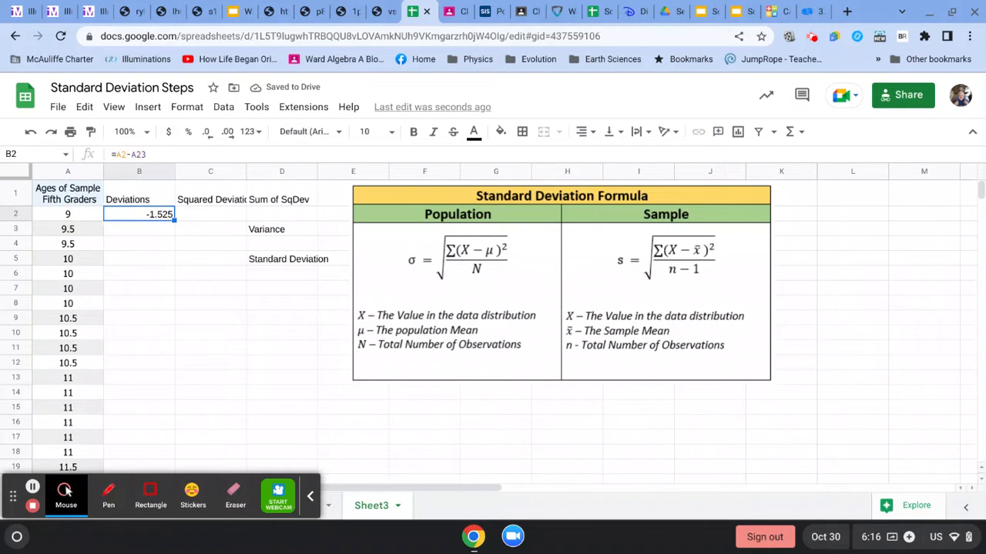
left_click(154, 155)
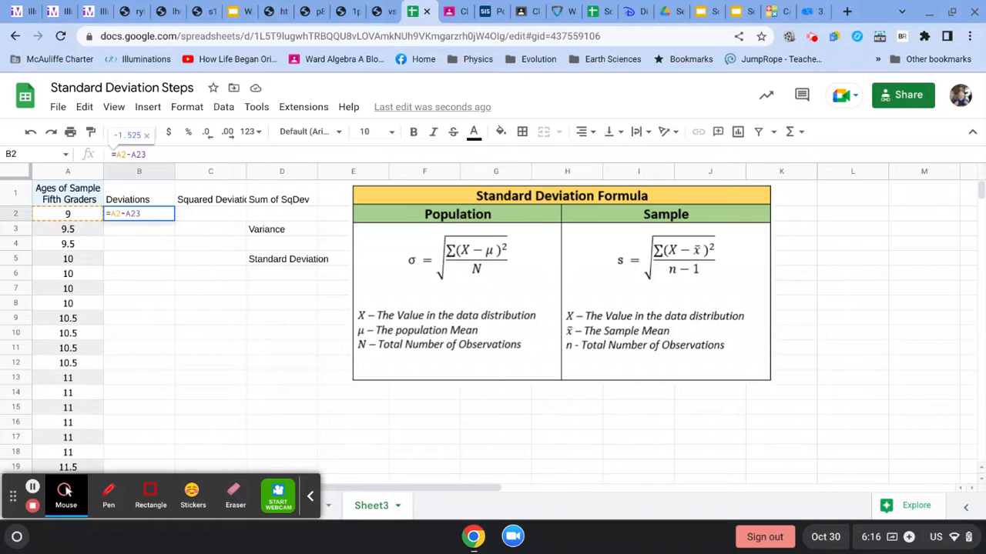
type("$")
key("Right")
type("$")
key("Return")
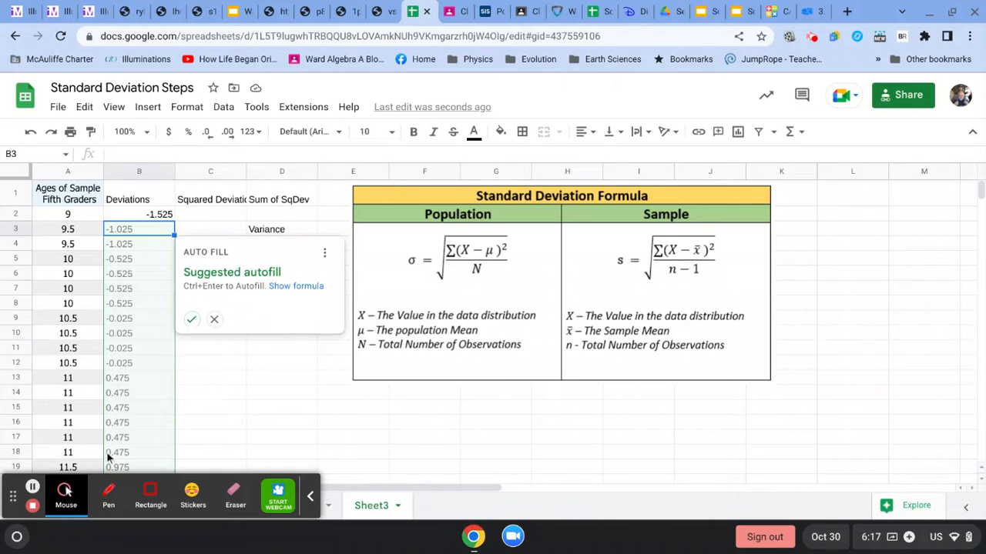
- Reject the suggested autofill and fill the B2 deviation formula down the Deviations column with the fill handle
left_click(214, 318)
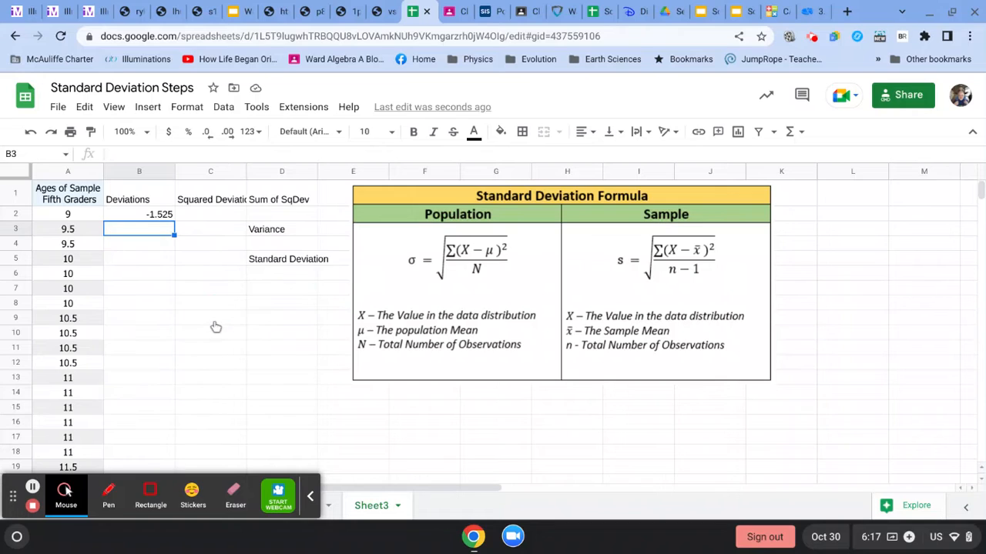
left_click(166, 288)
key("Up")
key("Up")
key("Up")
key("Up")
key("Up")
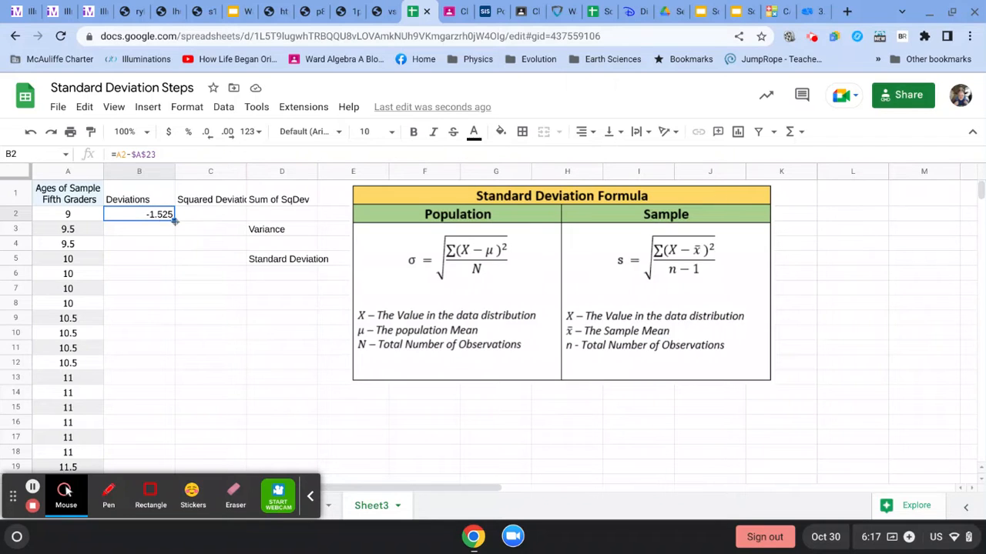
double_click(175, 221)
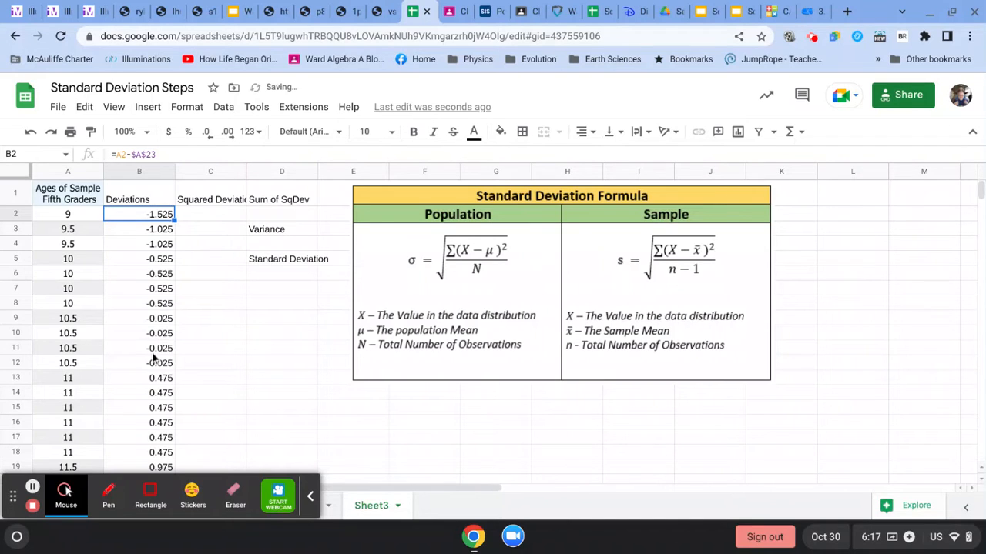
- Check the formulas down the Deviations column for the changing age reference and the fixed $A$23 mean reference
left_click(161, 232)
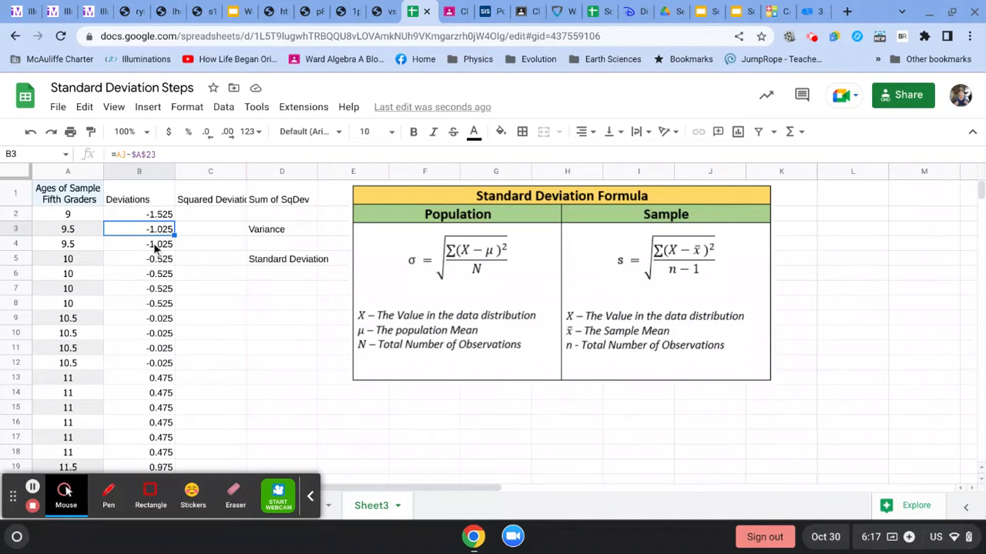
key("Up")
key("Down")
key("Down")
key("Down")
key("Down")
key("Down")
key("Down")
key("Down")
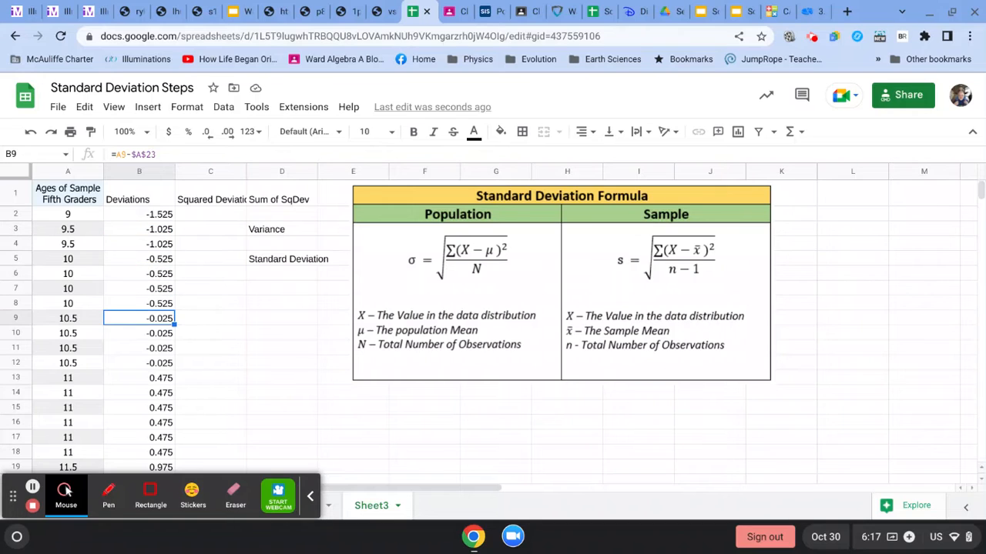
key("Up")
key("Up")
key("Up")
key("Up")
key("Up")
key("Up")
key("Up")
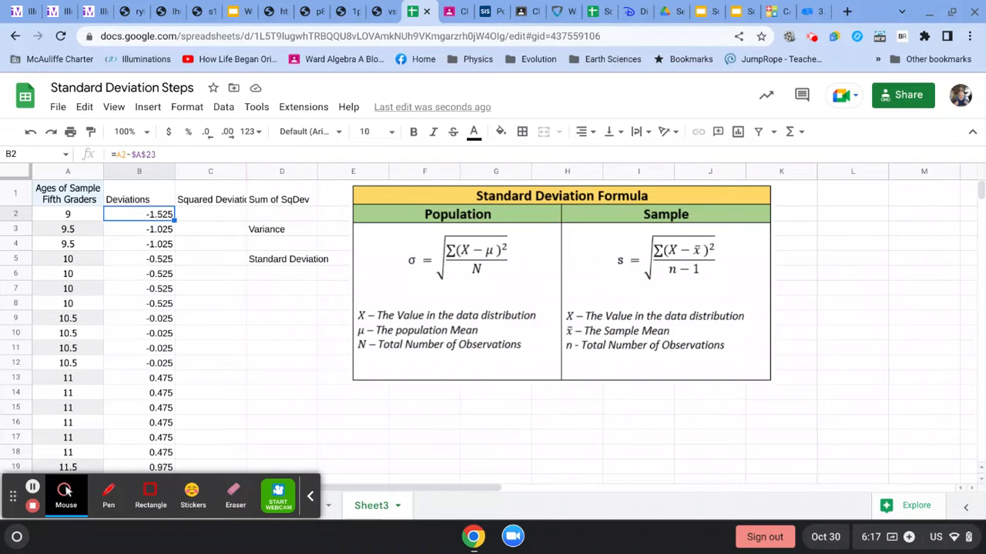
key("Down")
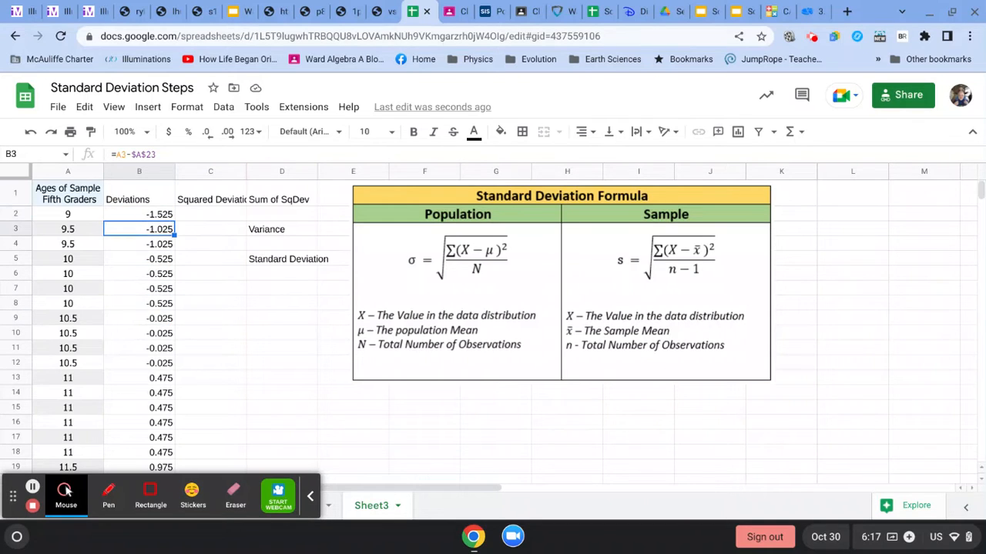
key("Up")
key("Down")
key("Down")
key("Down")
key("Down")
key("Down")
key("Down")
key("Down")
key("Down")
key("Down")
key("Down")
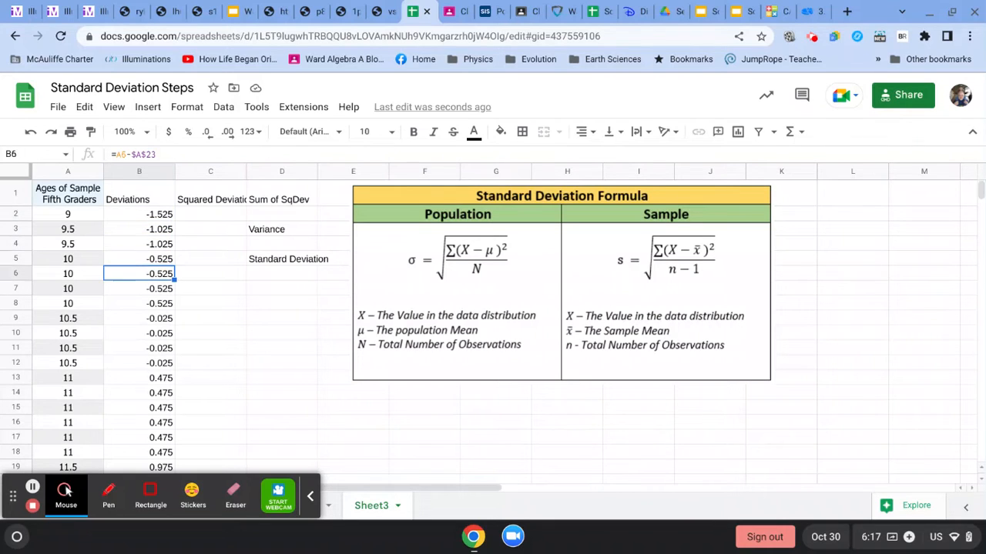
key("Down")
key("Down")
key("Down")
key("Down")
key("Down")
key("Down")
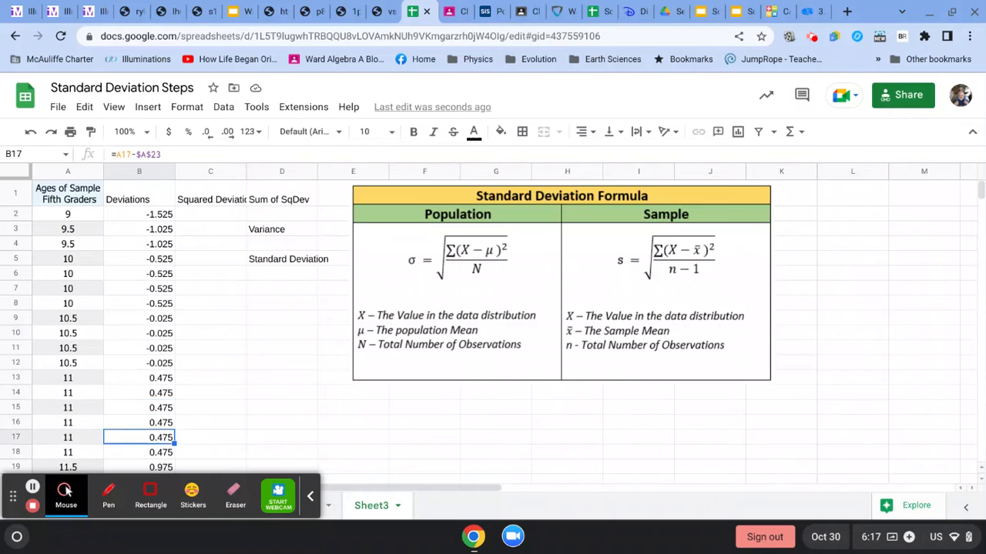
key("Left")
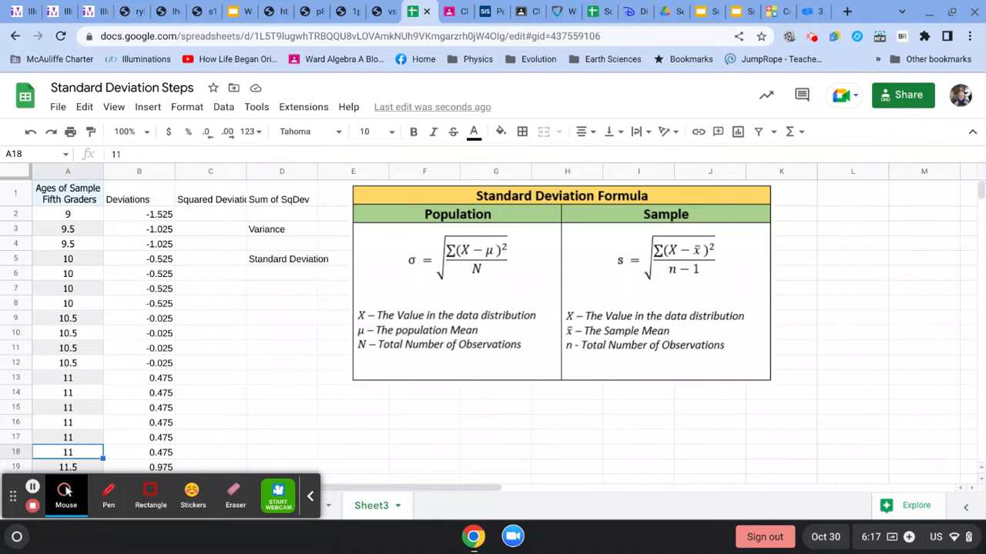
key("Right")
key("Left")
- Clear the surplus deviation formulas from cells B22 and B23 beside the mean
key("Down")
key("Down")
key("Down")
key("Down")
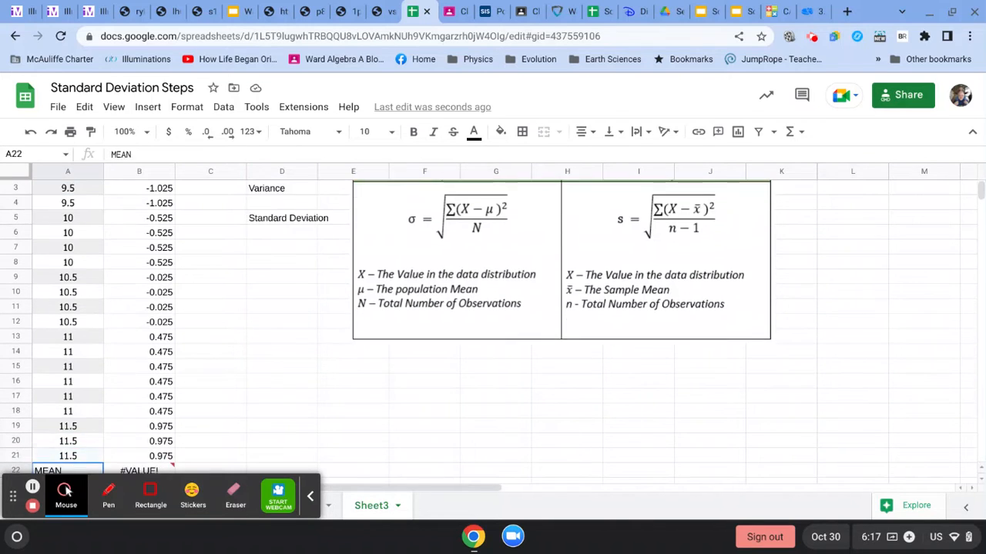
key("Down")
key("Right")
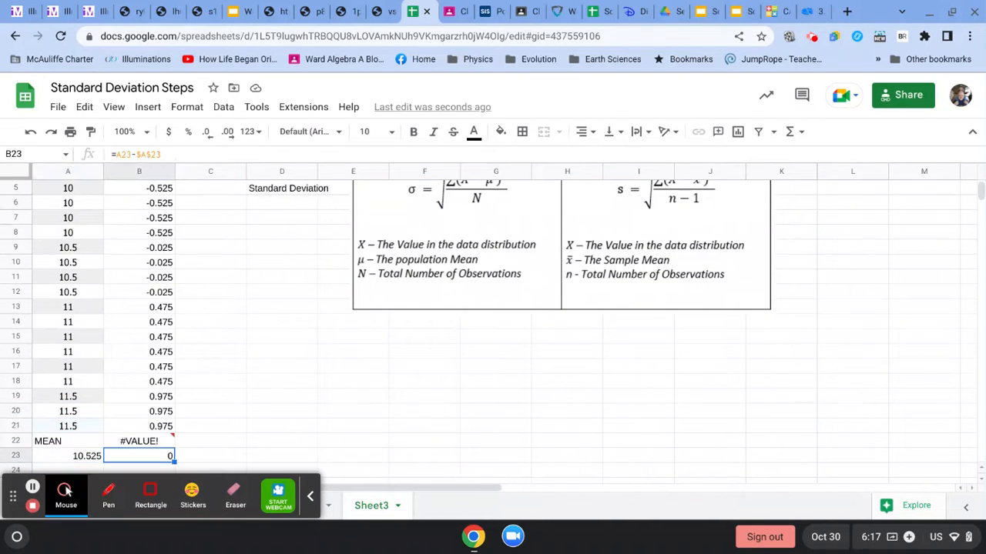
key("Up")
key("Delete")
key("Down")
key("Delete")
key("Up")
key("Up")
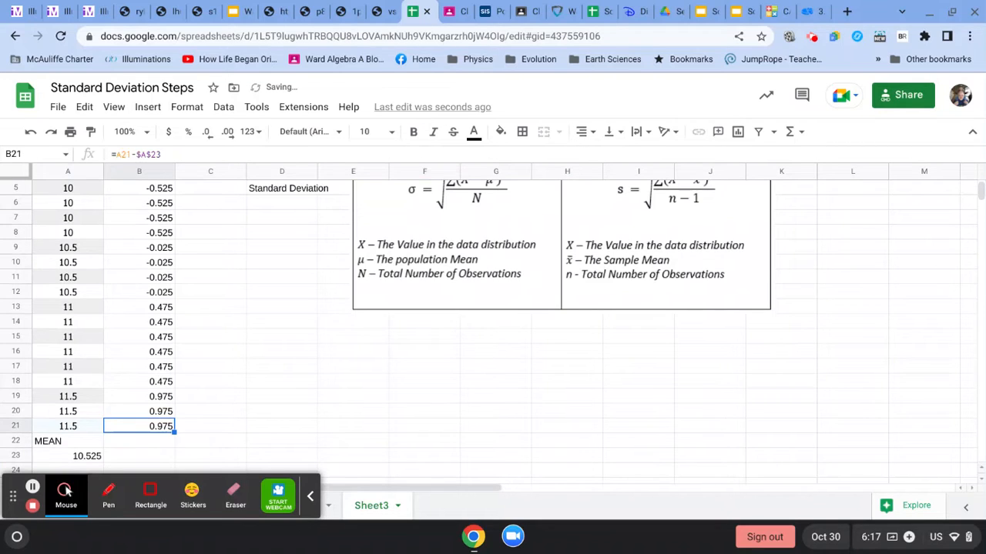
- Enter =B2^2 in cell C2 under Squared Deviations and accept the suggested autofill for the rest of the column
key("Right")
key("Up")
key("Up")
key("Up")
key("Up")
key("Up")
key("Up")
key("Up")
key("Up")
key("Up")
key("Up")
key("Up")
key("Up")
key("Up")
key("Up")
key("Up")
key("Up")
key("Up")
key("Up")
key("Up")
key("Up")
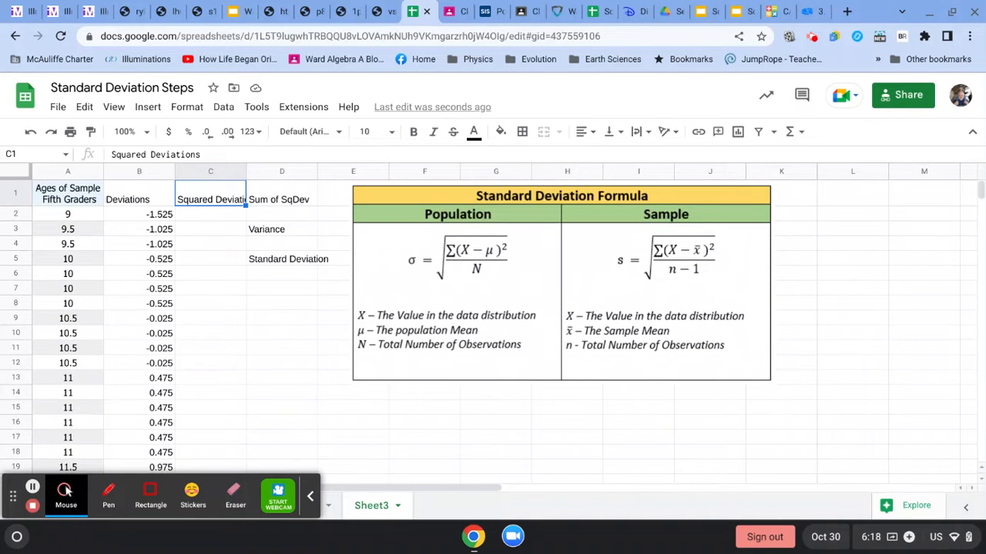
key("Down")
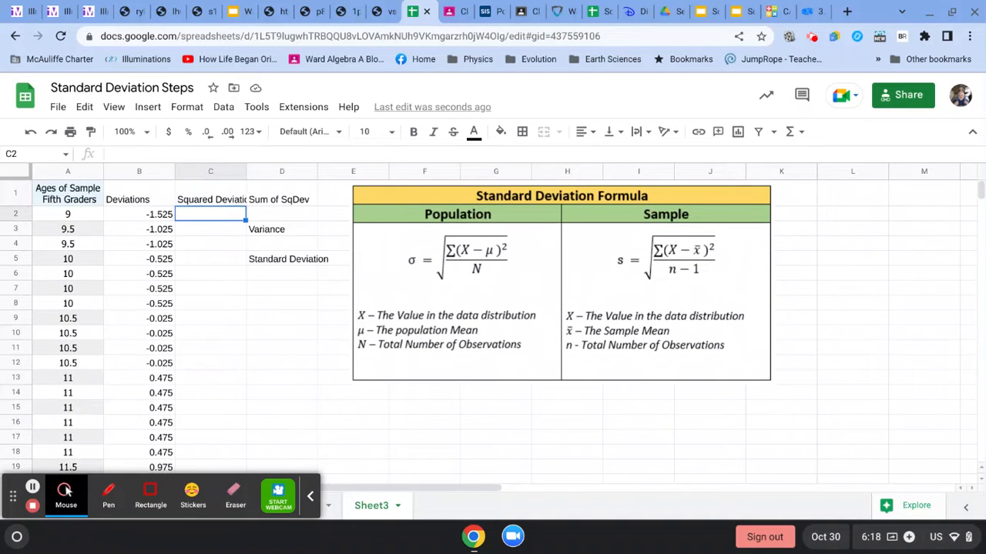
type("=")
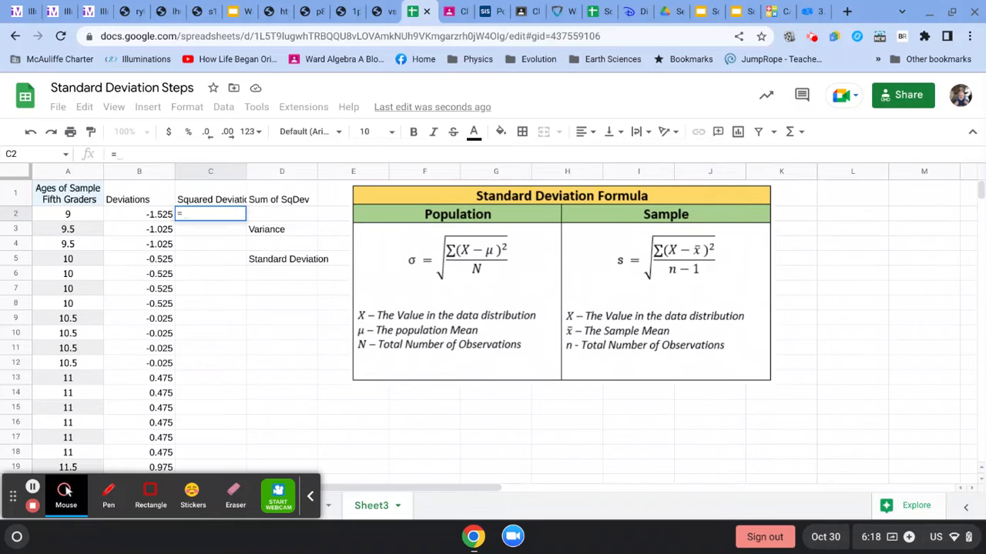
key("Left")
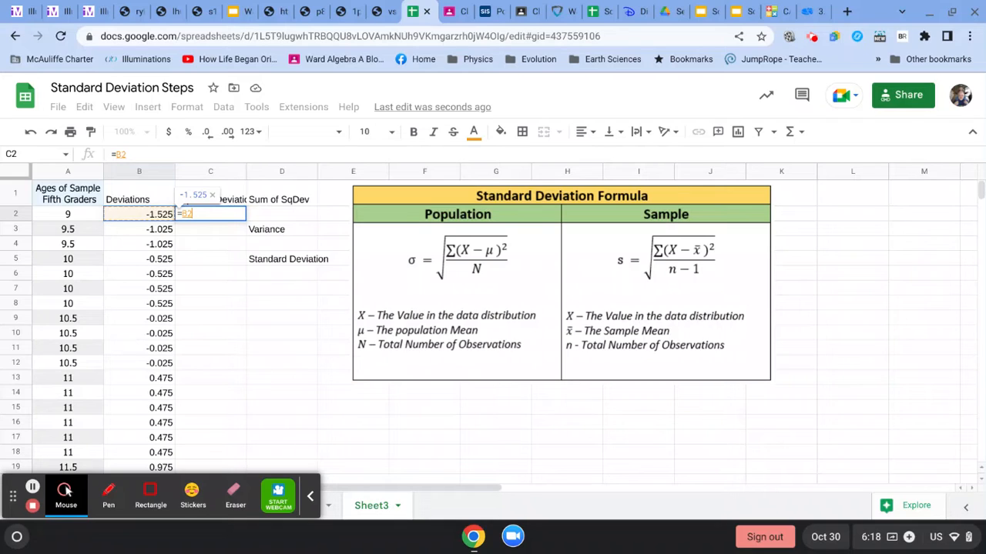
type("^")
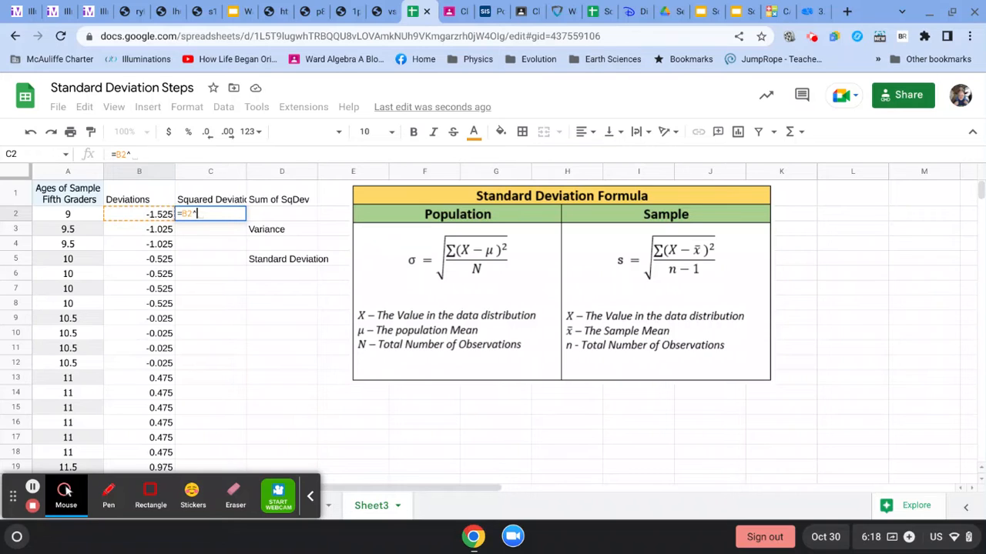
type("2")
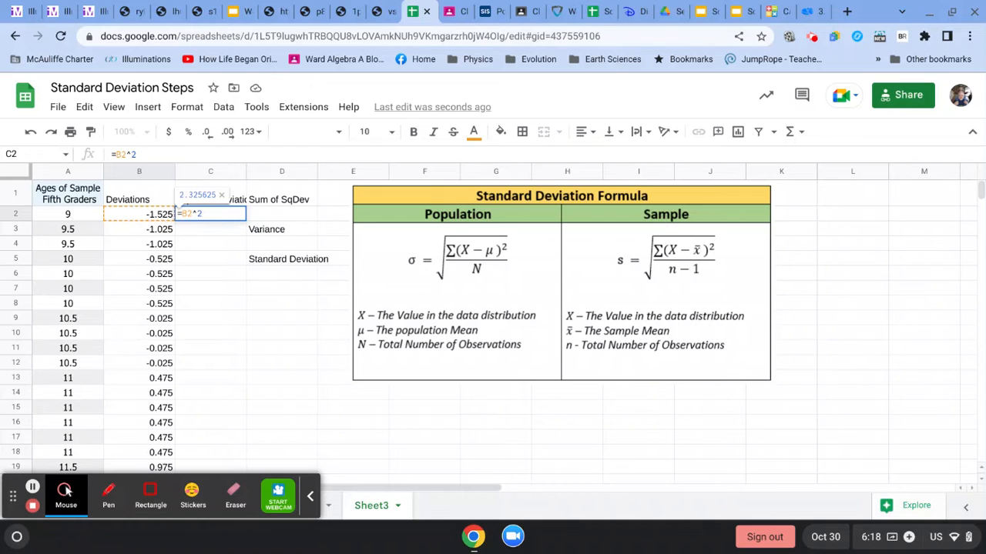
key("Return")
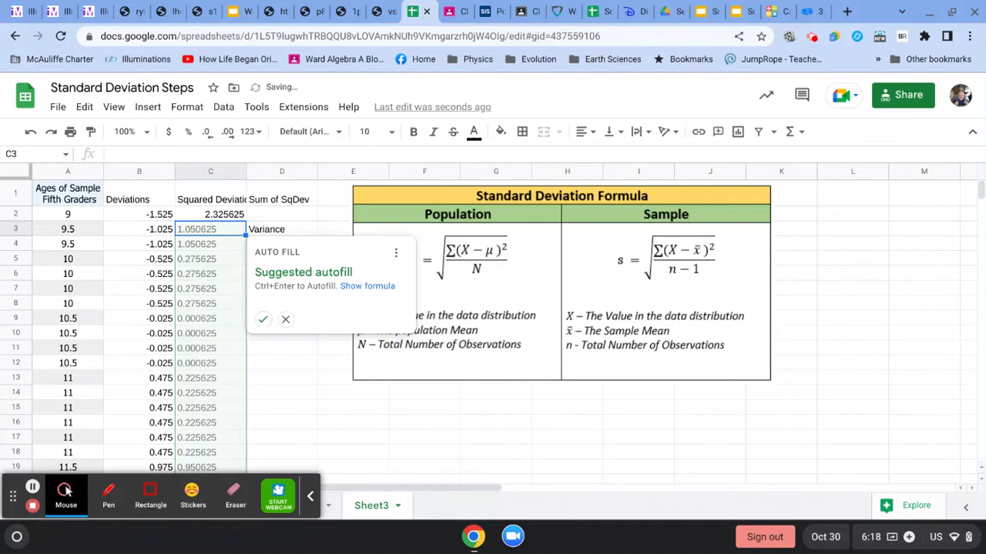
left_click(263, 320)
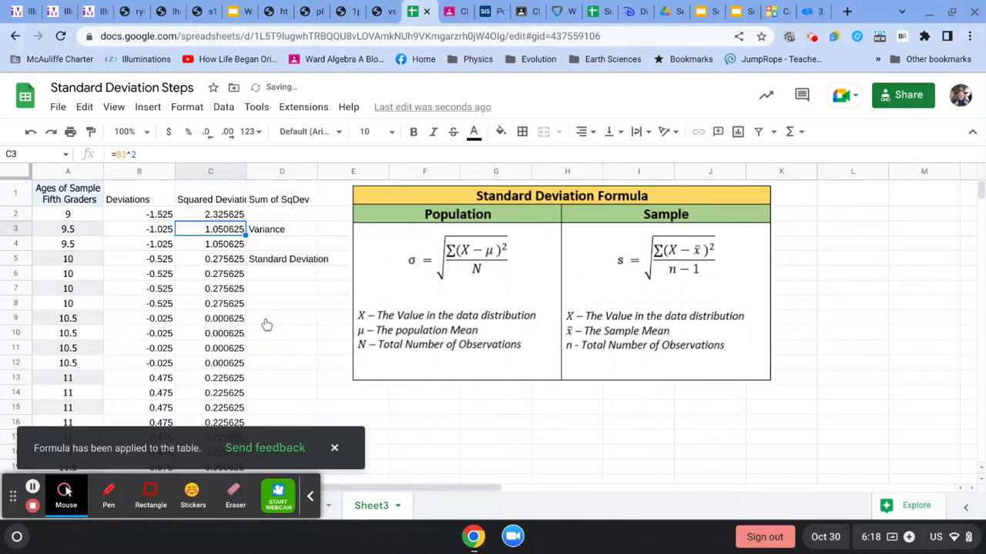
- Check the formulas from C2 down to C11 in the Squared Deviations column against the neighbouring deviation in column B
left_click(226, 217)
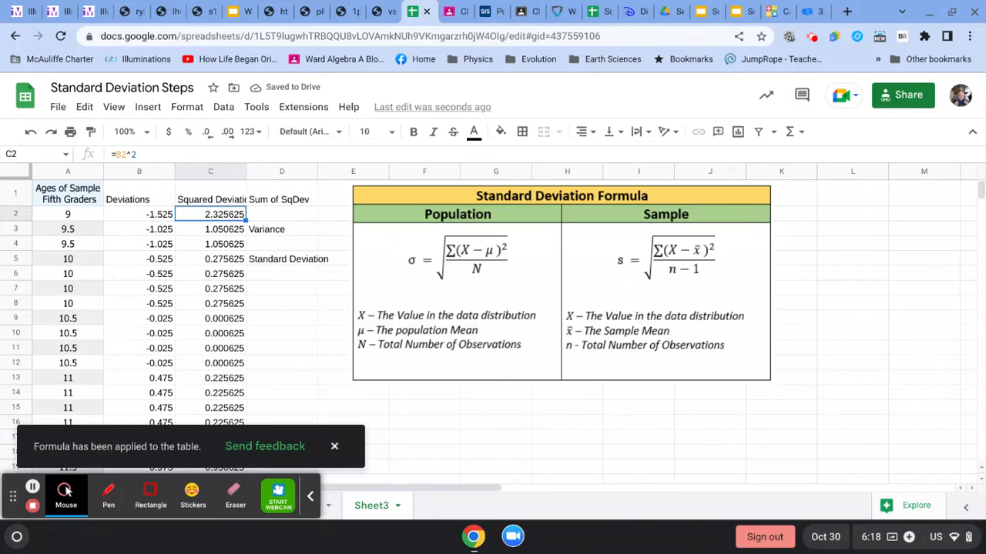
key("Down")
key("Down")
key("Down")
key("Down")
key("Down")
key("Down")
key("Down")
key("Down")
key("Down")
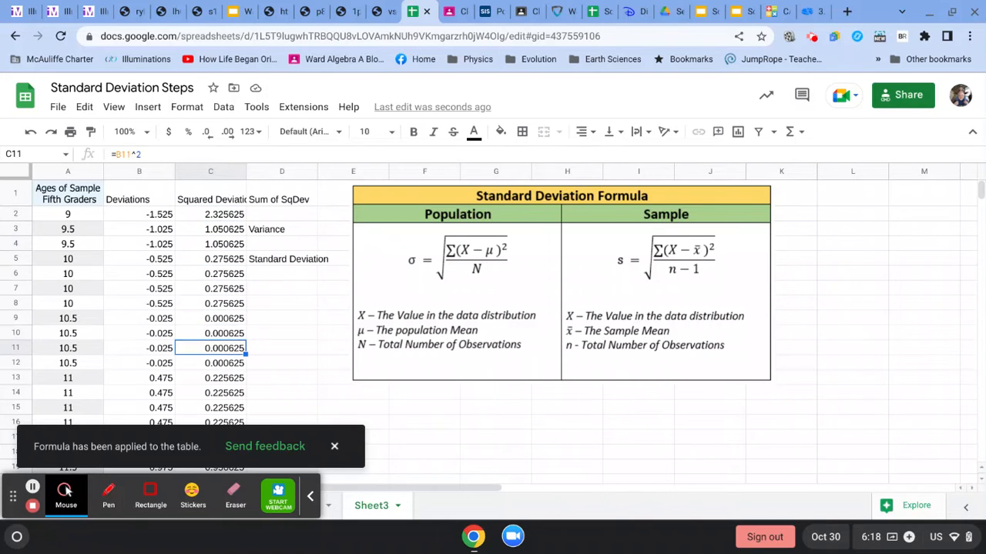
key("Left")
key("Right")
key("Left")
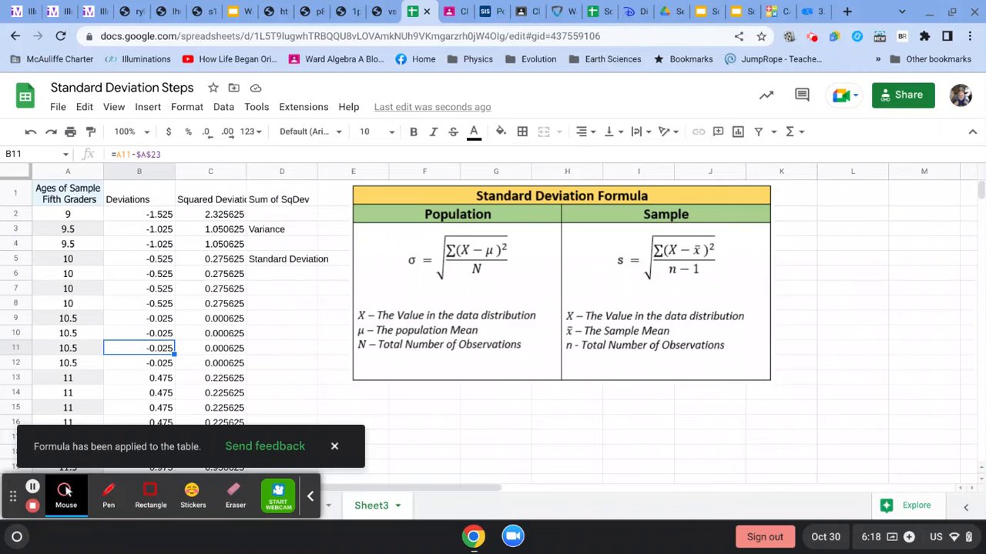
- Enter =sum(C2:C21) in cell D2 under Sum of SqDev to total the squared deviations
key("Right")
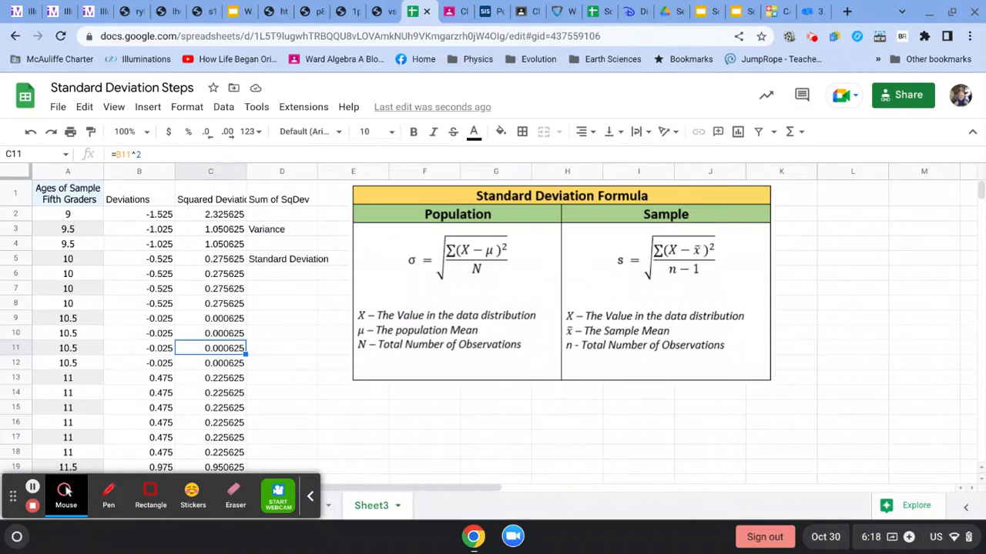
key("Down")
key("Up")
key("Up")
key("Up")
key("Up")
key("Up")
key("Up")
key("Up")
key("Up")
key("Up")
key("Up")
key("Up")
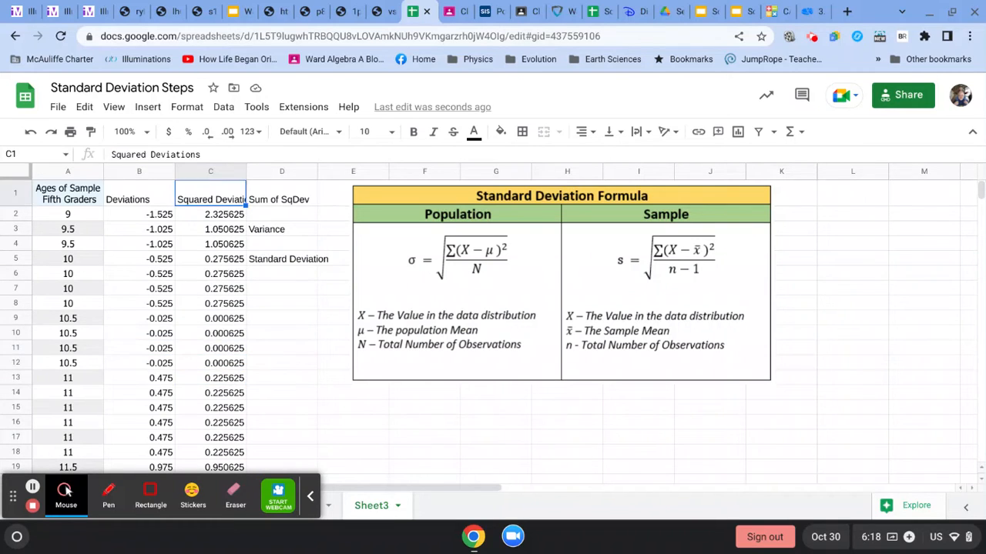
key("Right")
key("Down")
key("Left")
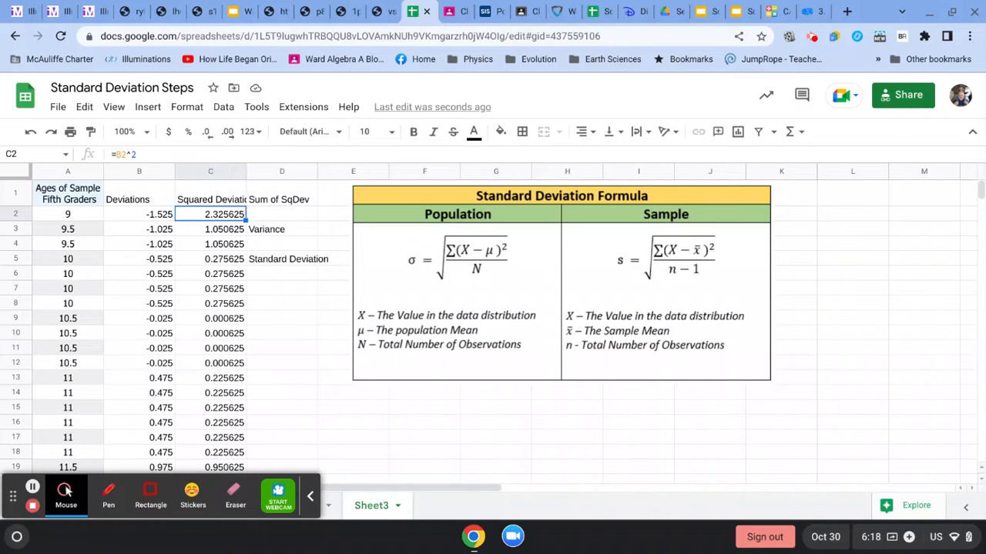
key("Right")
type("=sum")
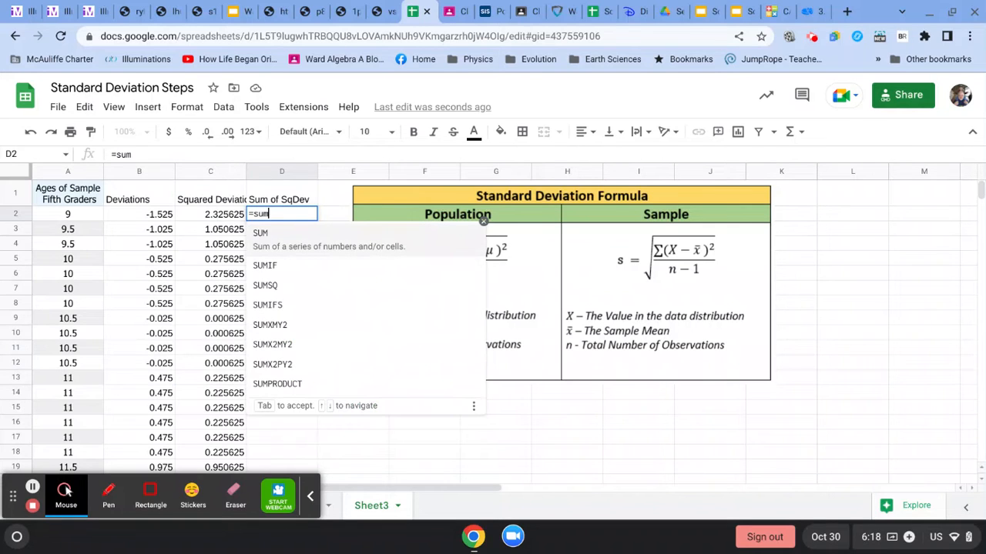
type("(")
key("Left")
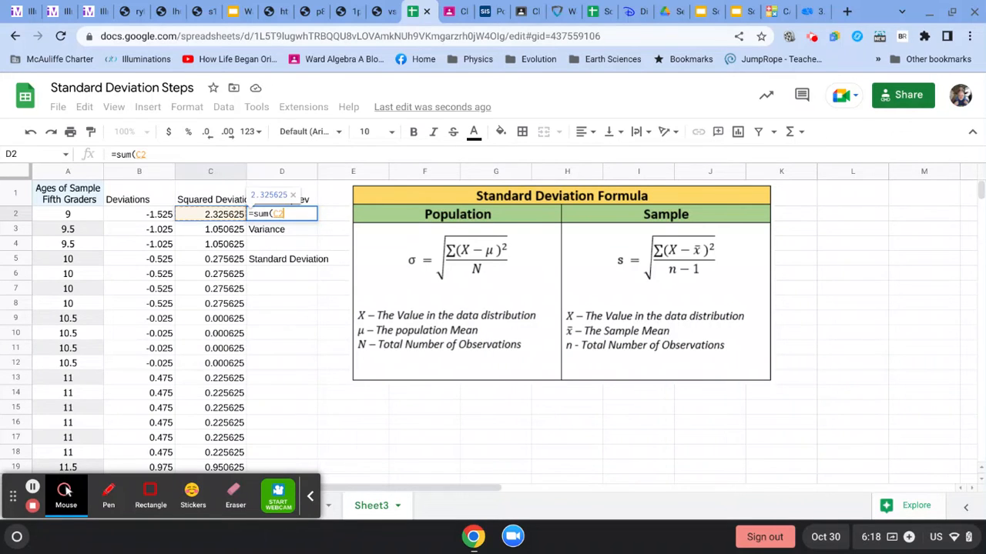
key("shift+Down")
key("shift+Down")
key("shift+Down")
key("shift+Down")
key("shift+Down")
key("shift+Down")
key("shift+Down")
key("shift+Down")
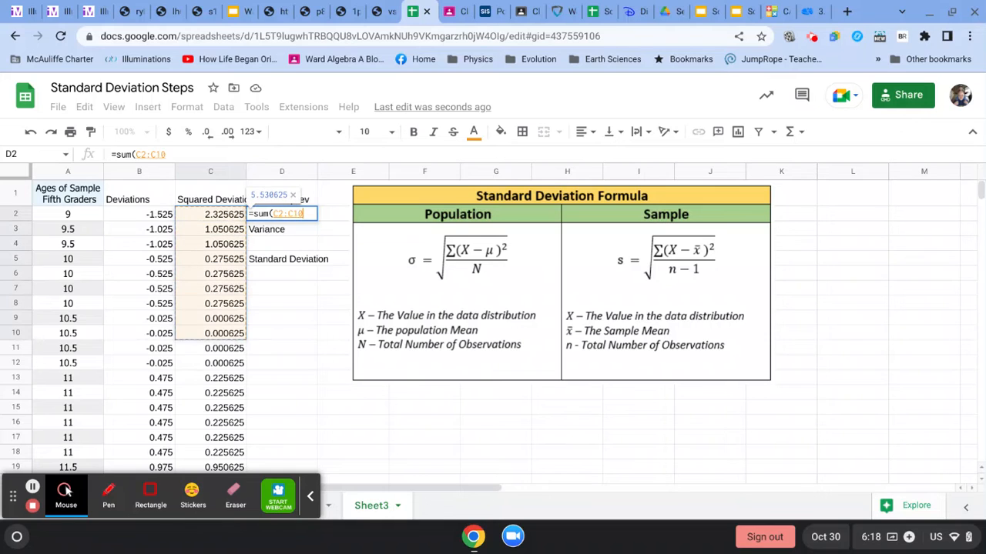
key("shift+Down")
key("shift+Down")
key("shift+Down")
key("shift+Down")
key("shift+Down")
key("shift+Down")
key("shift+Down")
key("shift+Down")
key("shift+Down")
key("shift+Down")
key("shift+Down")
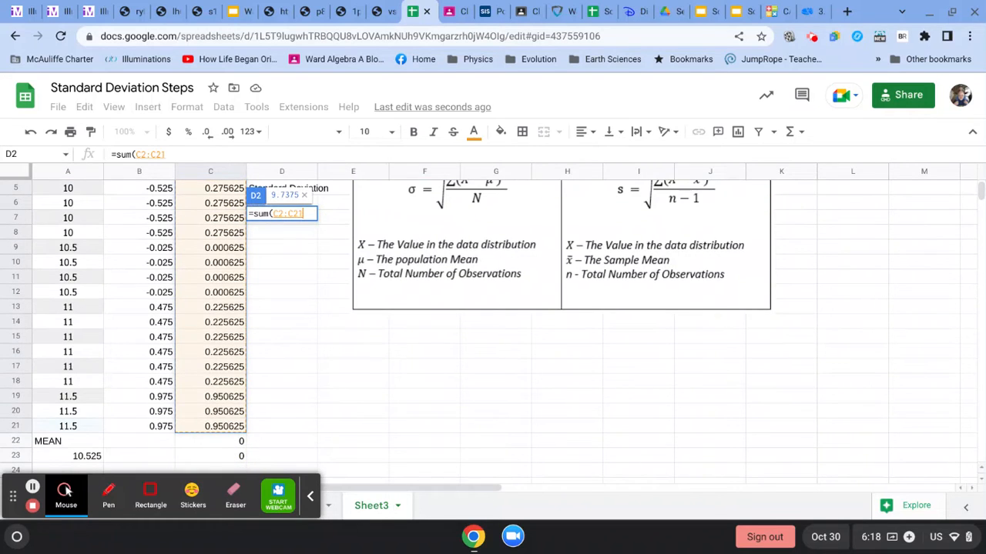
type(")")
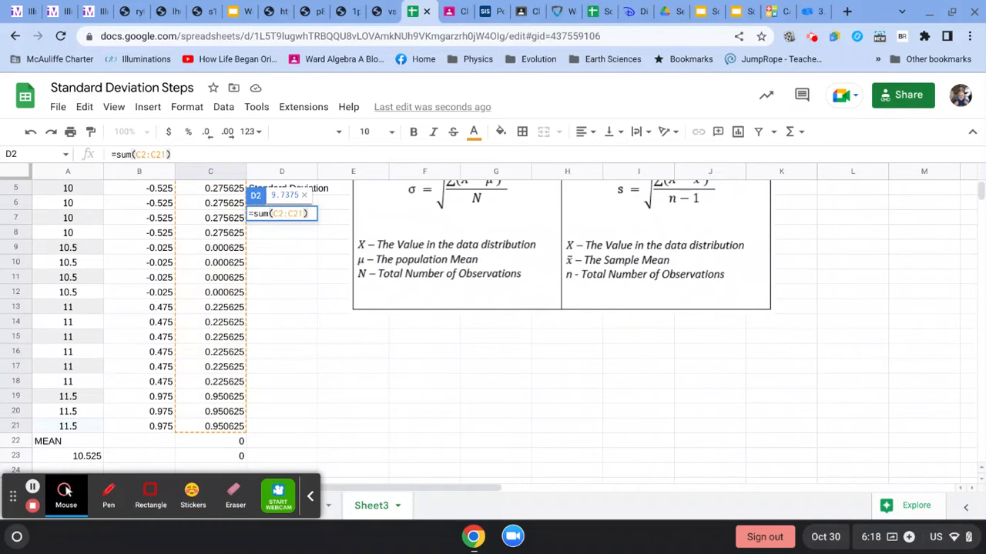
key("Return")
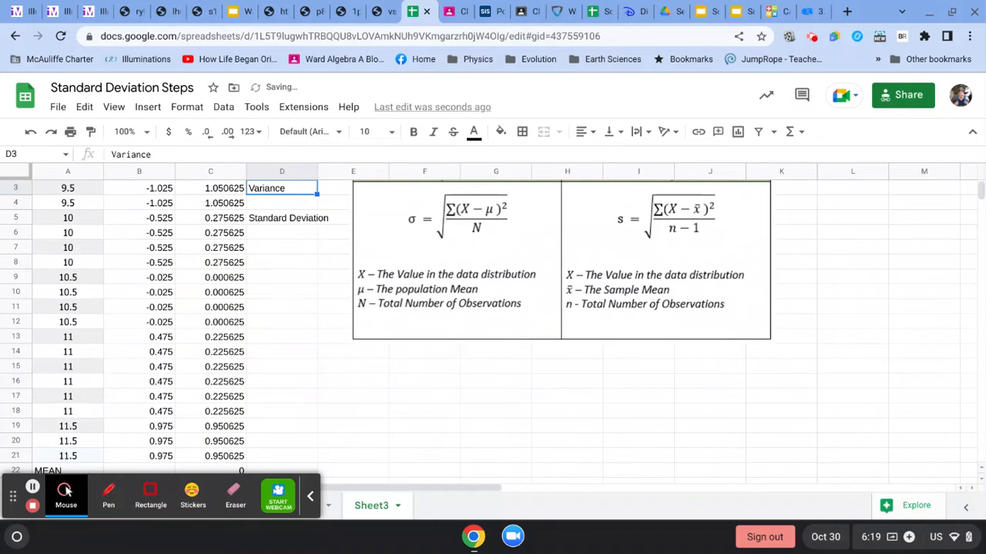
- Clear the surplus squared deviation formulas from cells C22 and C23 below the data
key("Down")
key("Down")
key("Down")
key("Down")
key("Down")
key("Down")
key("Down")
key("Down")
key("Down")
key("Down")
key("Down")
key("Down")
key("Down")
key("Down")
key("Down")
key("Down")
key("Down")
key("Down")
key("Down")
key("Down")
key("Left")
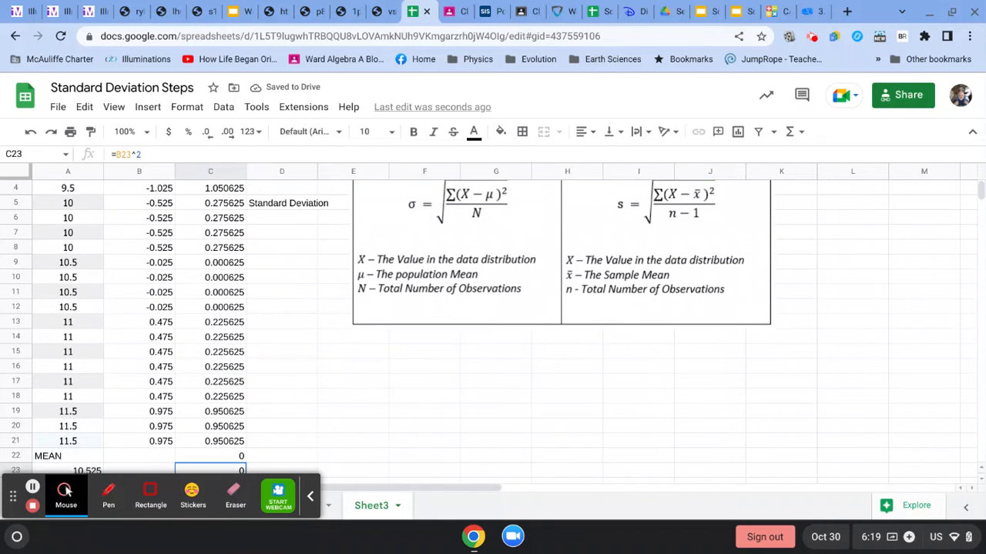
key("shift+Up")
key("Delete")
- Enter =D2/(count(A2:A21)-1) in cell D4 under Variance to compute the sample variance
key("Right")
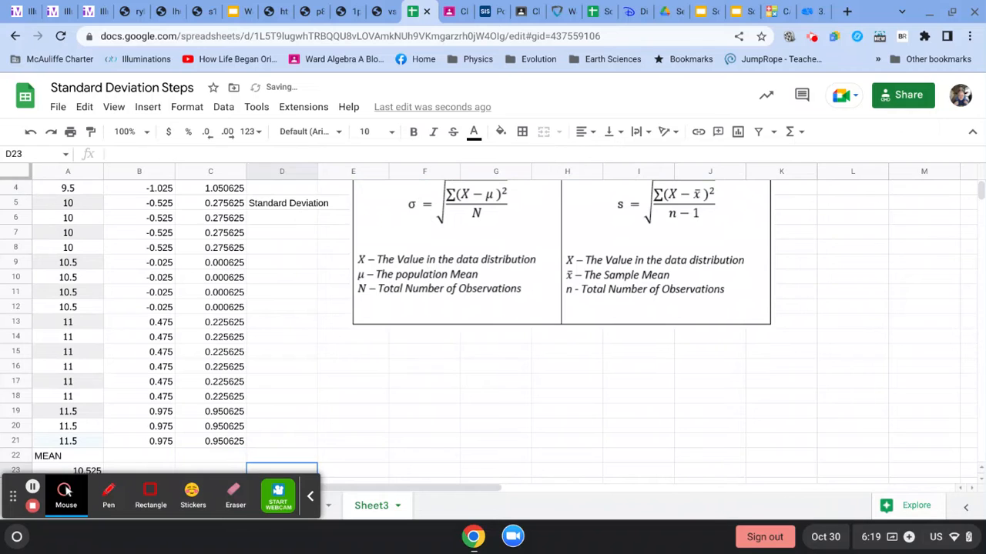
key("Up")
key("Up")
key("Up")
key("Up")
key("Up")
key("Up")
key("Up")
key("Up")
key("Up")
key("Up")
key("Up")
key("Up")
key("Up")
key("Up")
key("Up")
key("Up")
key("Up")
key("Up")
key("Up")
key("Up")
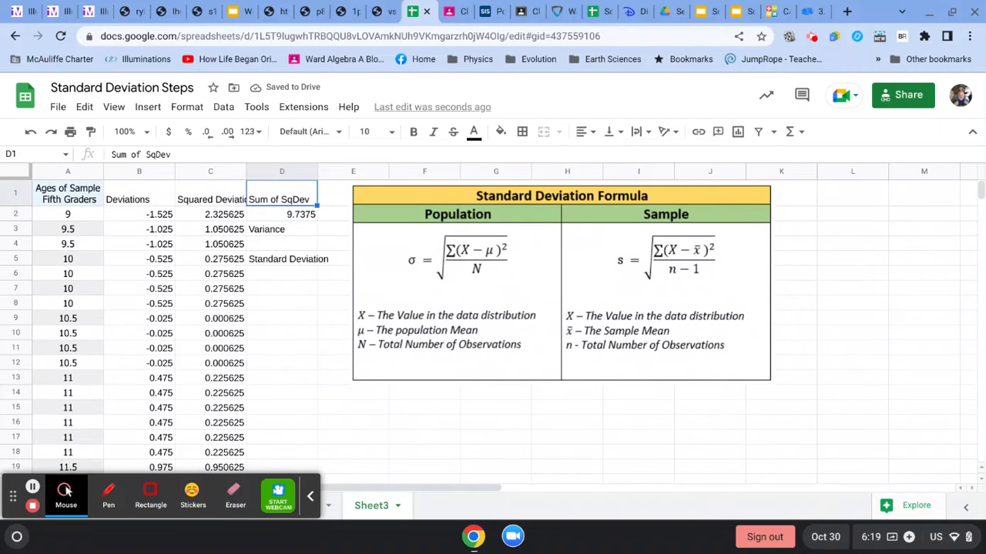
key("Down")
key("Down")
key("Down")
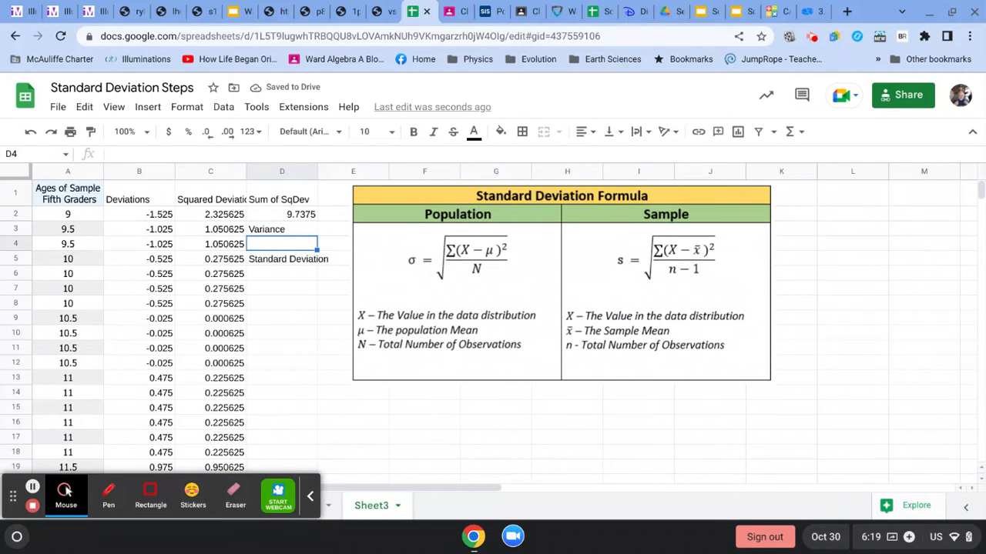
type("=")
key("Up")
key("Up")
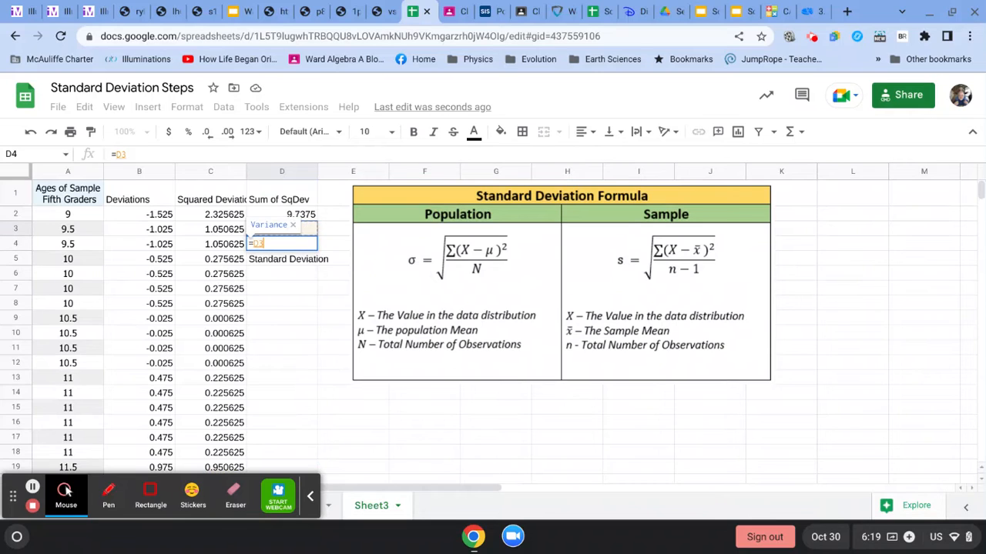
type("/")
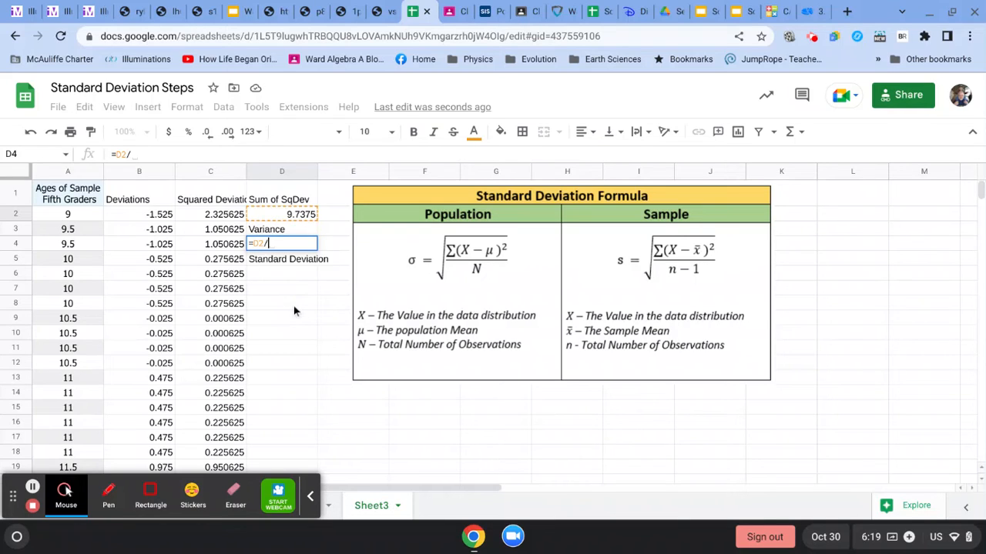
type("(coun")
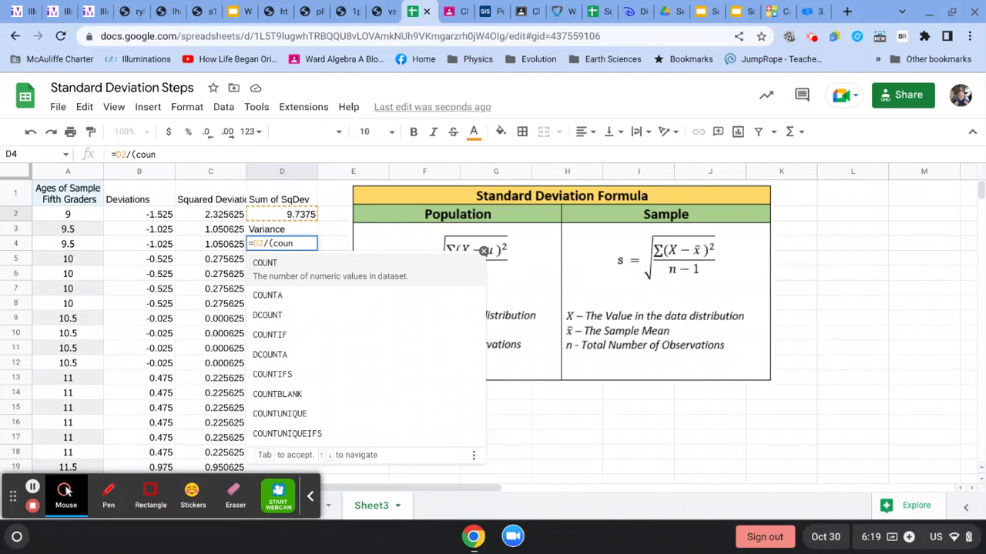
type("t(")
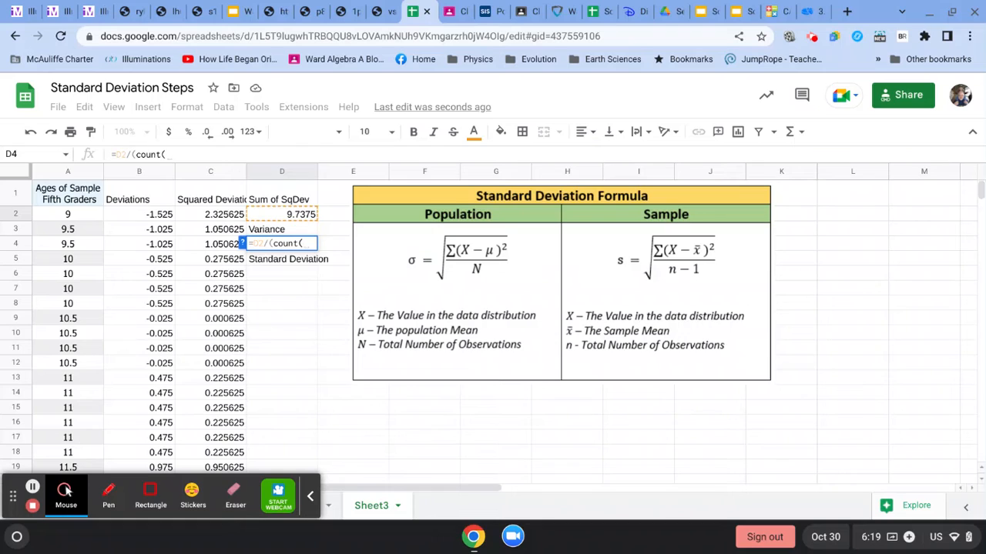
key("Left")
key("Left")
key("Left")
key("Up")
key("Up")
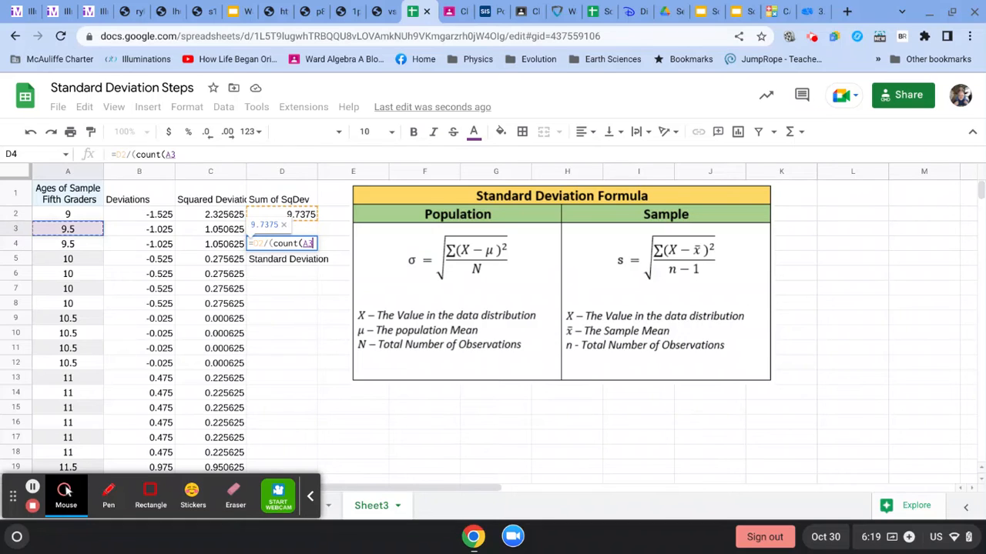
key("shift+Down")
key("shift+Down")
key("shift+Down")
key("shift+Down")
key("shift+Down")
key("shift+Down")
key("shift+Down")
key("shift+Down")
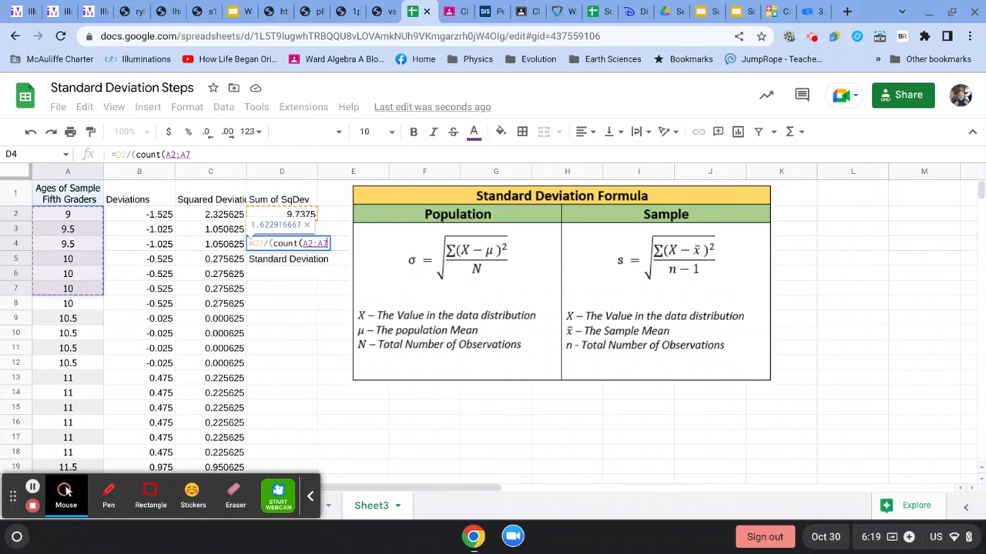
key("shift+Down")
key("shift+Down")
key("shift+Down")
key("shift+Down")
key("shift+Down")
key("shift+Down")
key("shift+Down")
key("shift+Down")
key("shift+Down")
key("shift+Down")
key("shift+Down")
key("shift+Down")
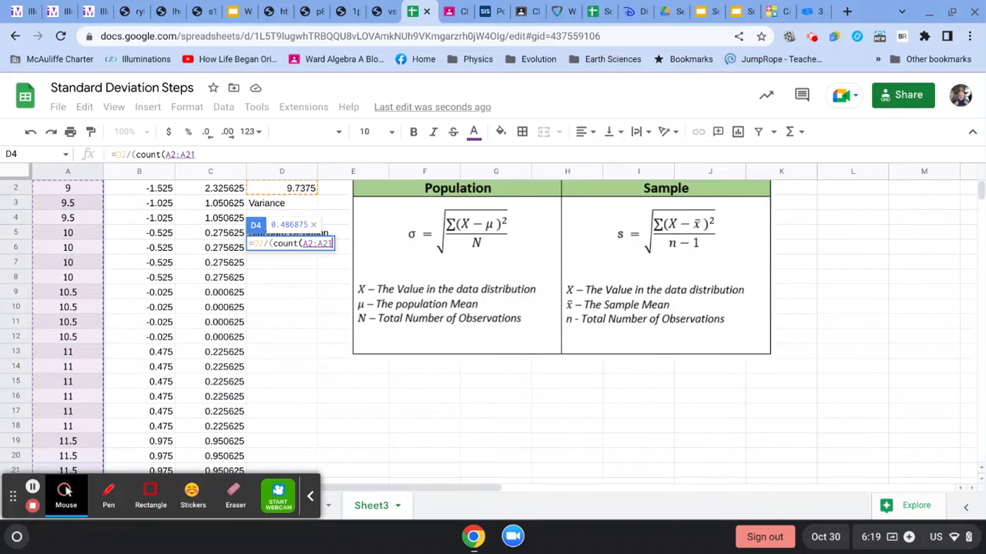
key("shift+Down")
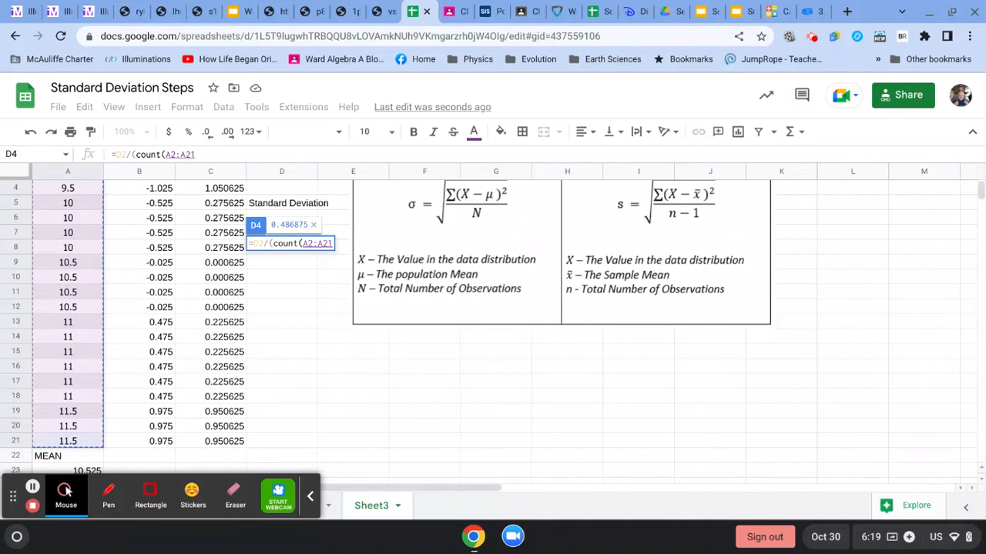
type(")")
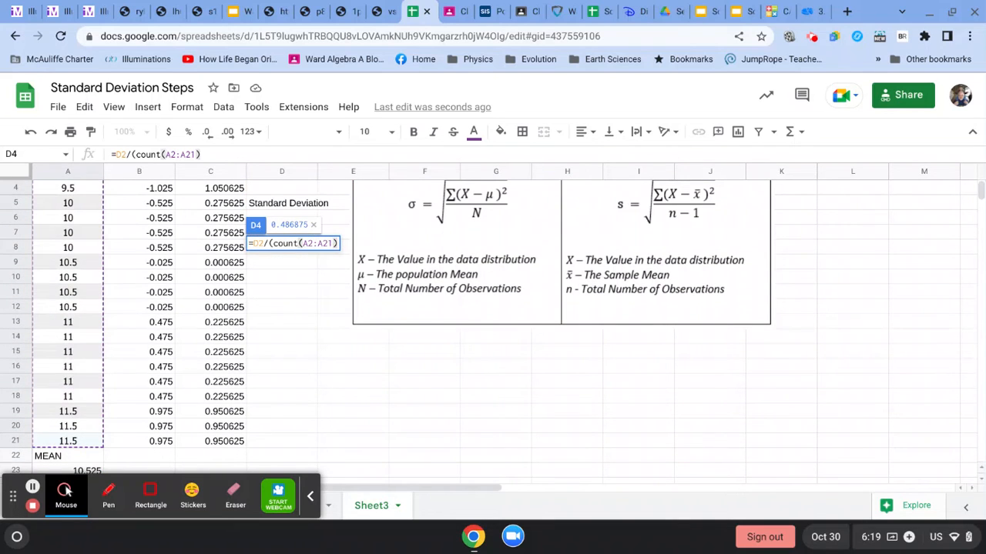
type("-1")
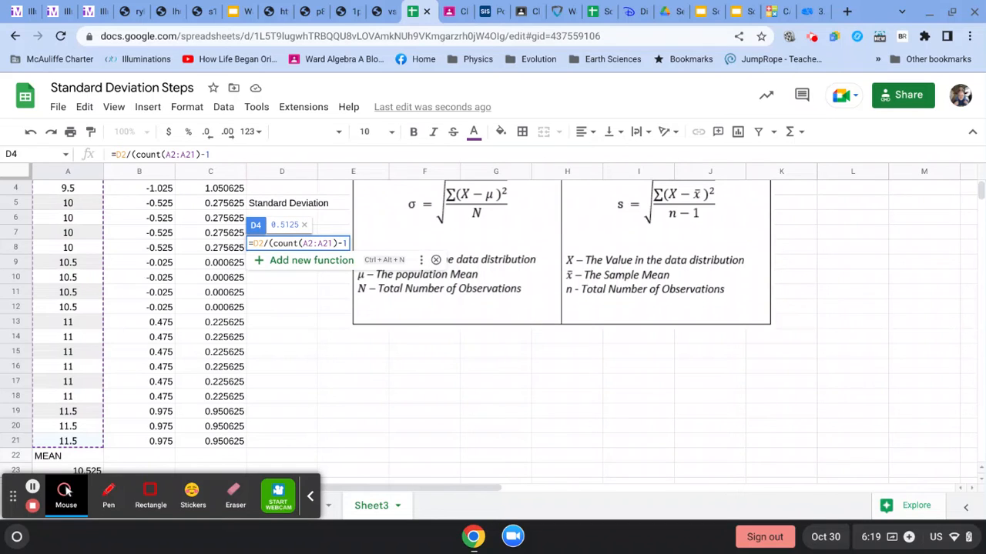
type(")")
key("Return")
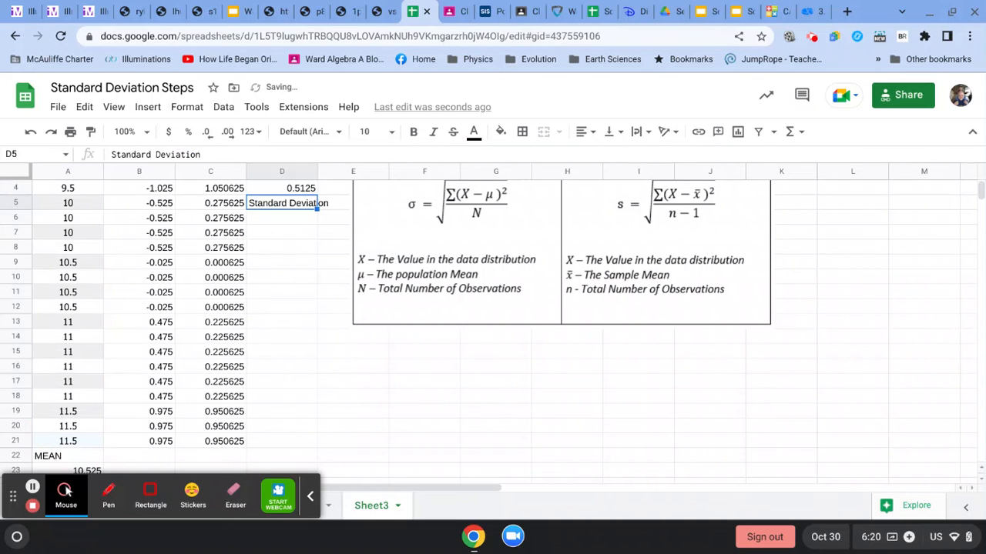
- Enter =sqrt(D4) in cell D6 under Standard Deviation to take the square root of the variance
key("Up")
key("Up")
key("Up")
key("Down")
key("Down")
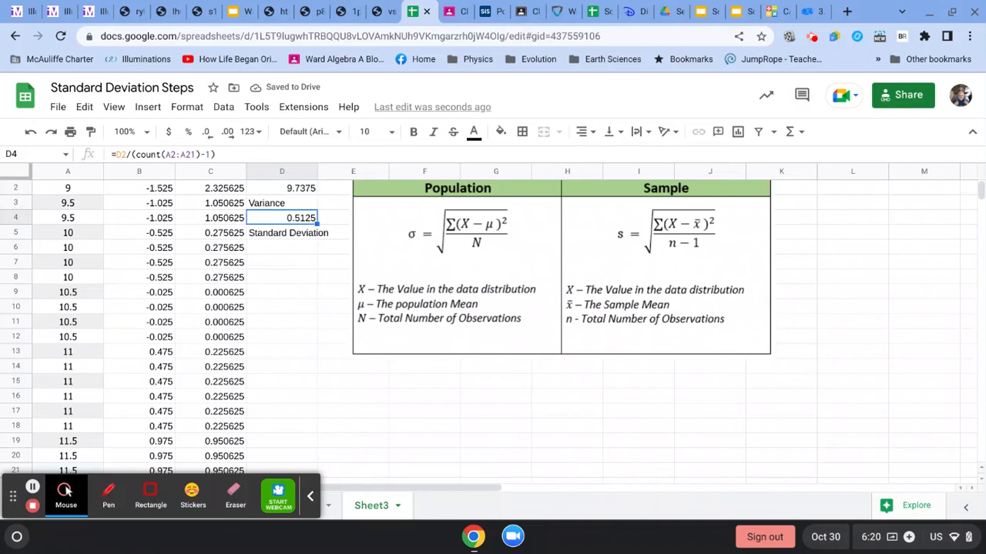
key("Down")
key("Down")
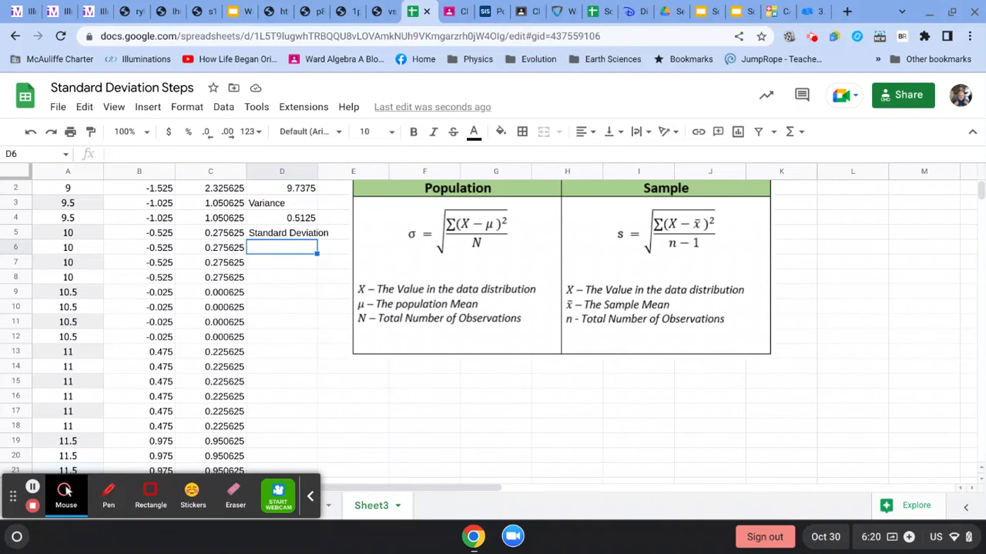
type("=")
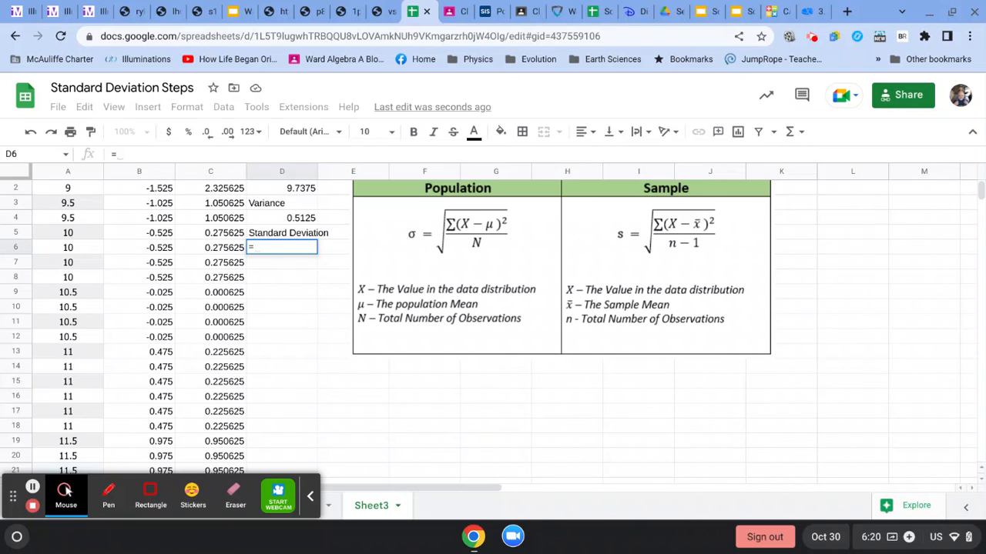
type("sqrt")
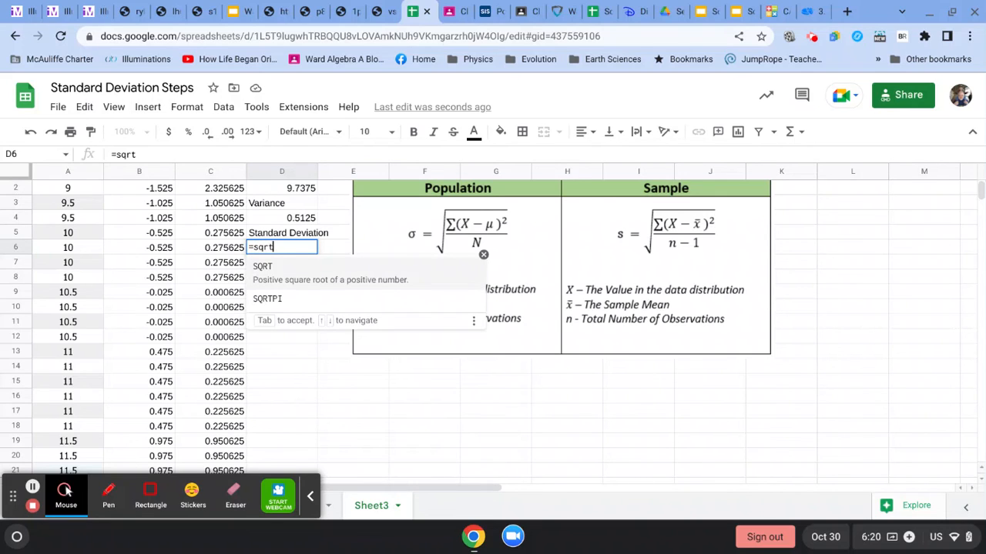
type("(")
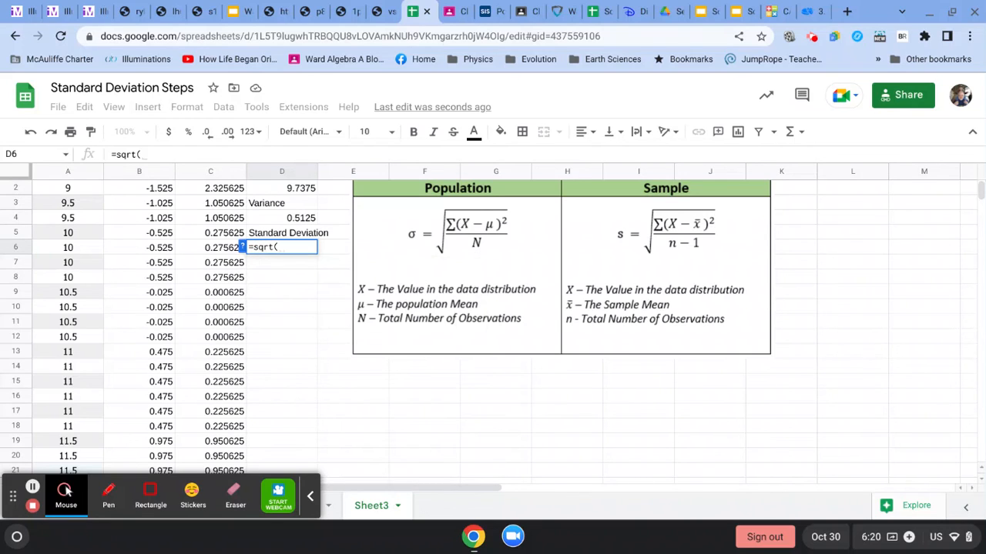
type("D4")
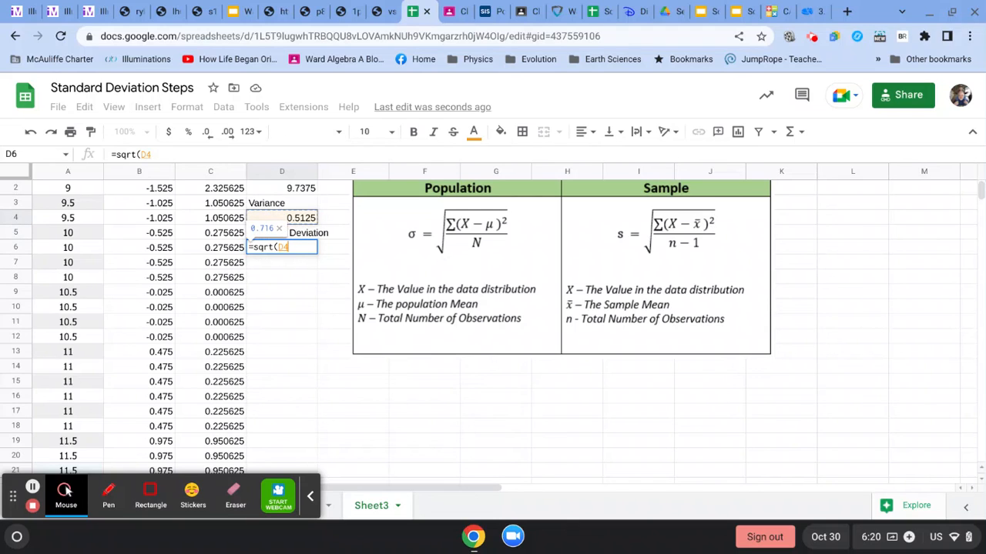
type(")")
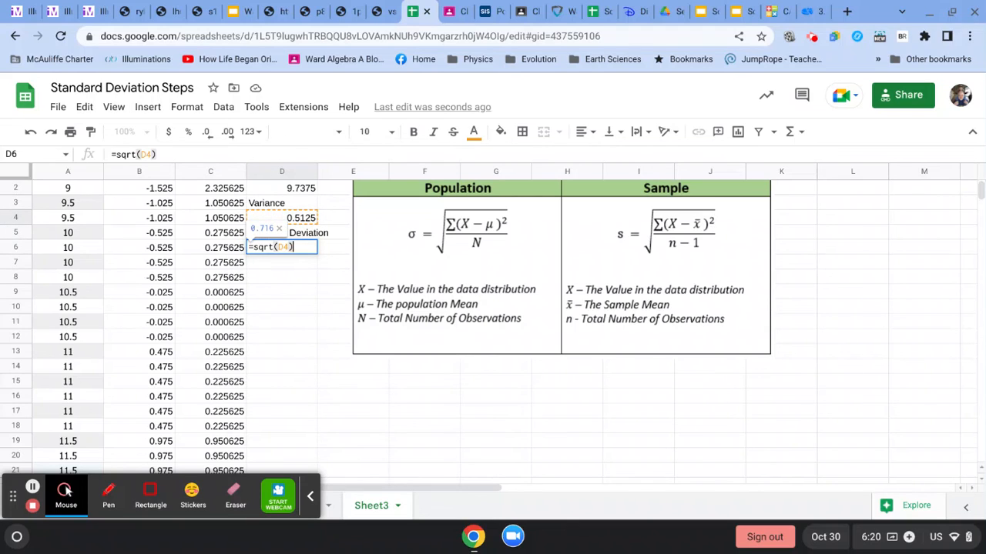
key("Return")
- Increase the displayed decimal places of the standard deviation in cell D6 to at least 12
key("Up")
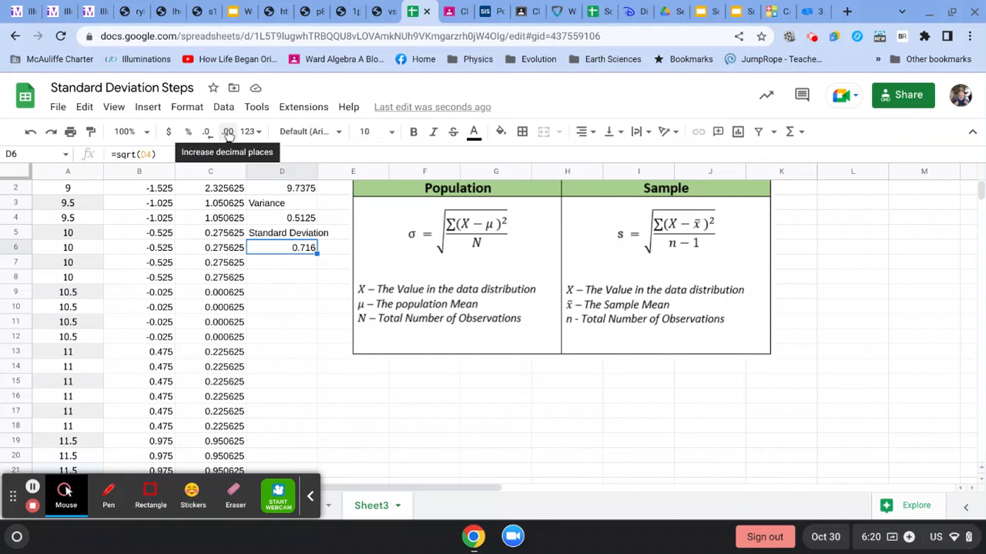
left_click(228, 132)
left_click(228, 132)
left_click(228, 132)
left_click(228, 132)
left_click(228, 132)
left_click(228, 132)
left_click(228, 132)
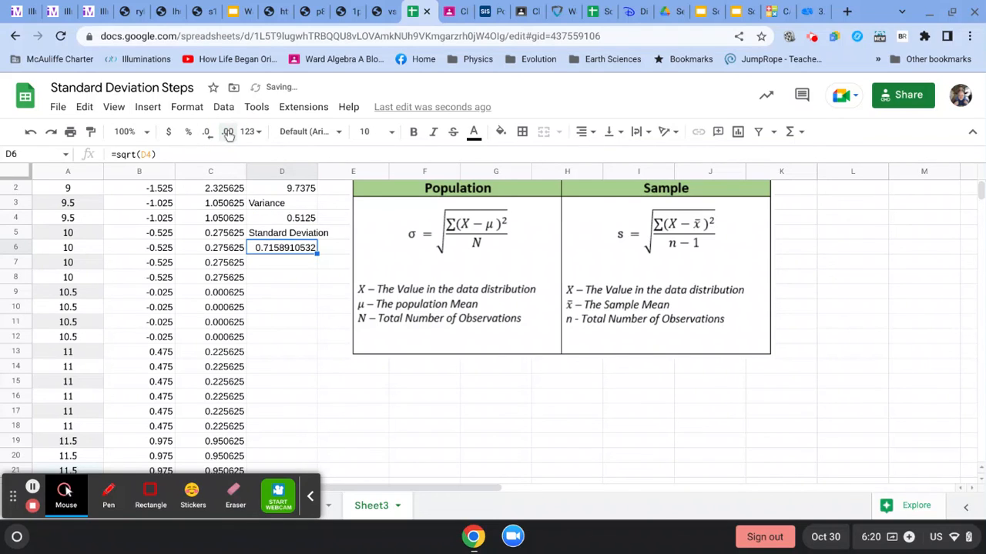
left_click(228, 133)
left_click(228, 132)
left_click(228, 132)
left_click(228, 133)
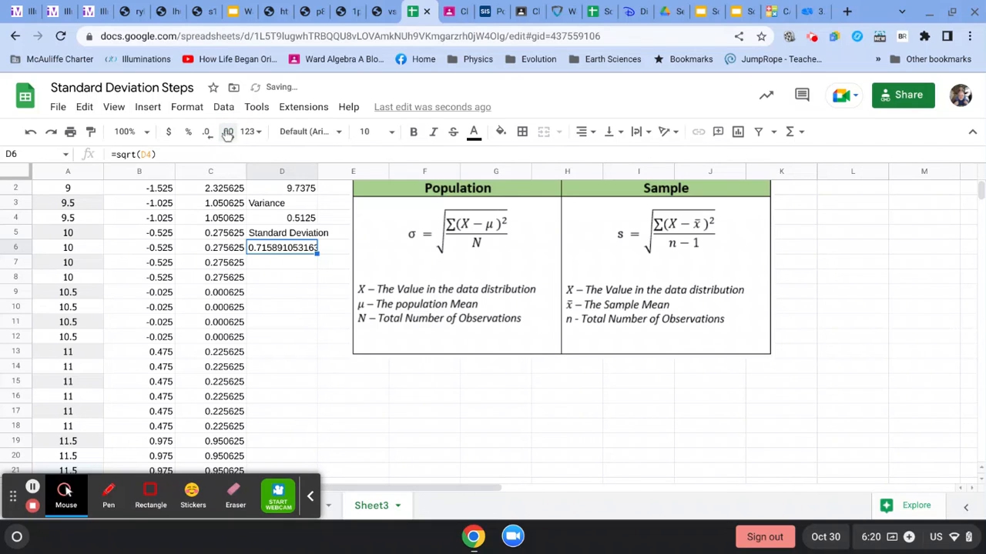